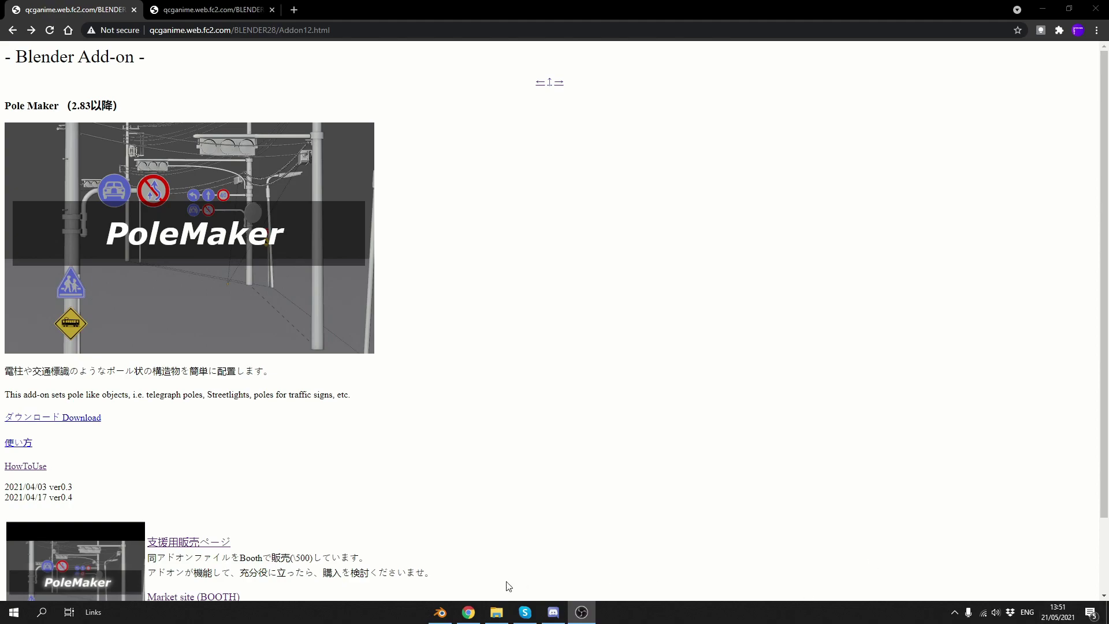
# - Switch from the Pole Maker page in Chrome to the Blender window
pyautogui.click(440, 612)
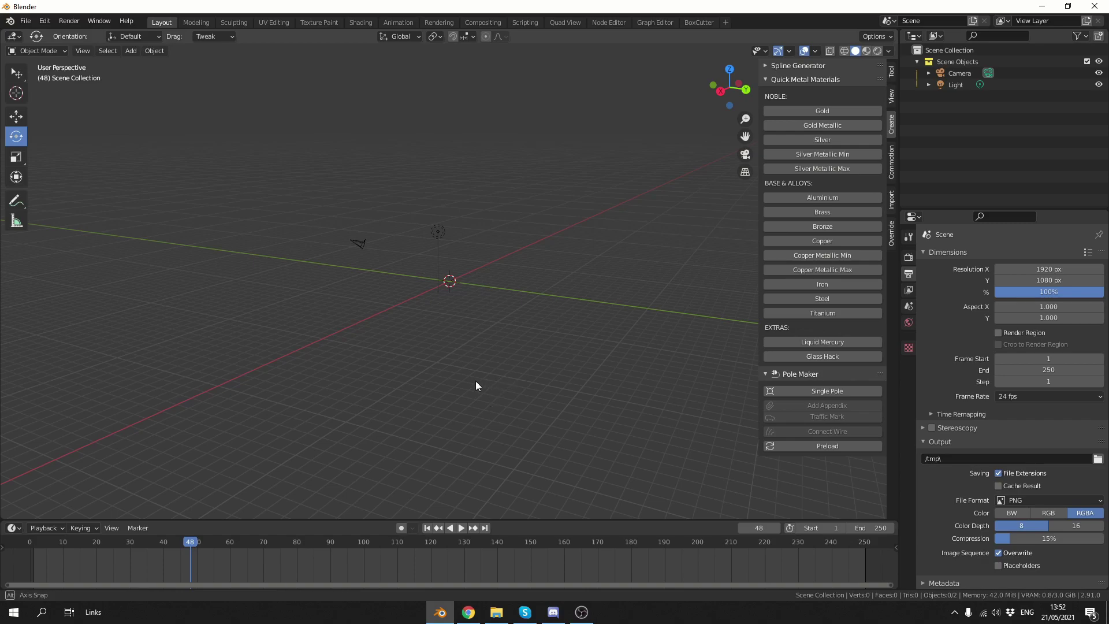
pyautogui.moveTo(476, 381); pyautogui.dragTo(522, 397, button='middle')
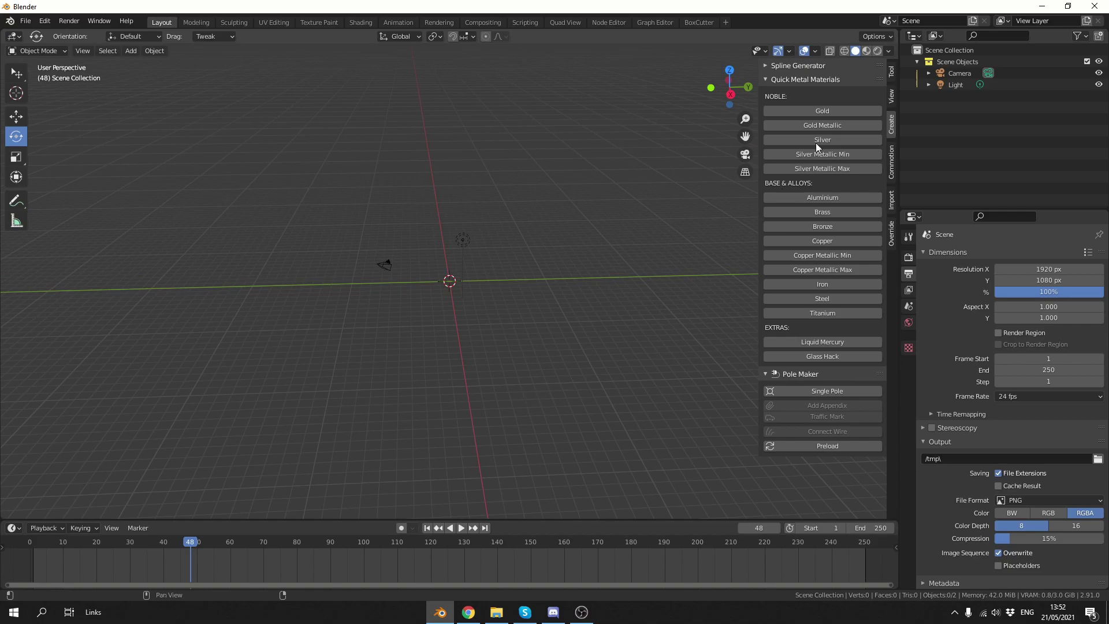
# - Add a Pole Maker single pole at the origin with Action Type set to Telegraph
pyautogui.click(818, 390)
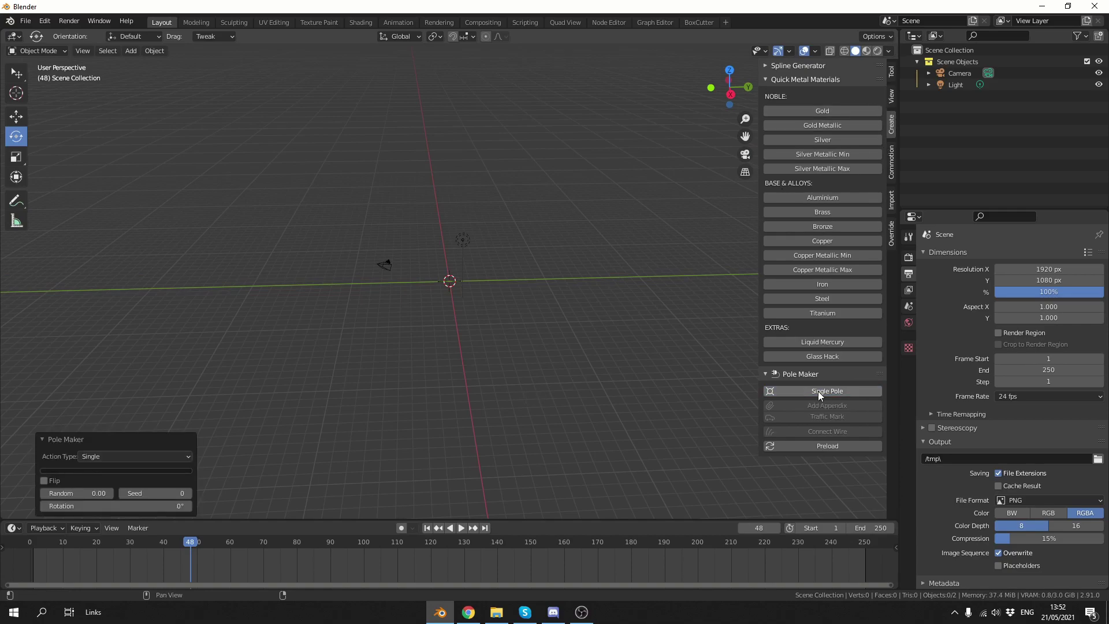
pyautogui.click(189, 458)
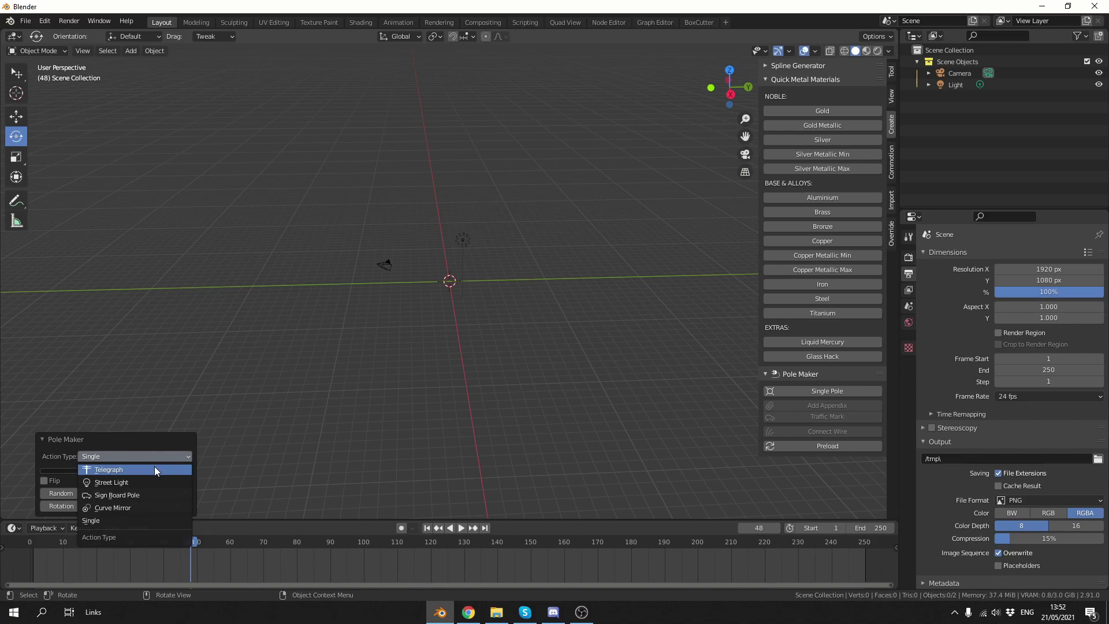
pyautogui.press('Return')
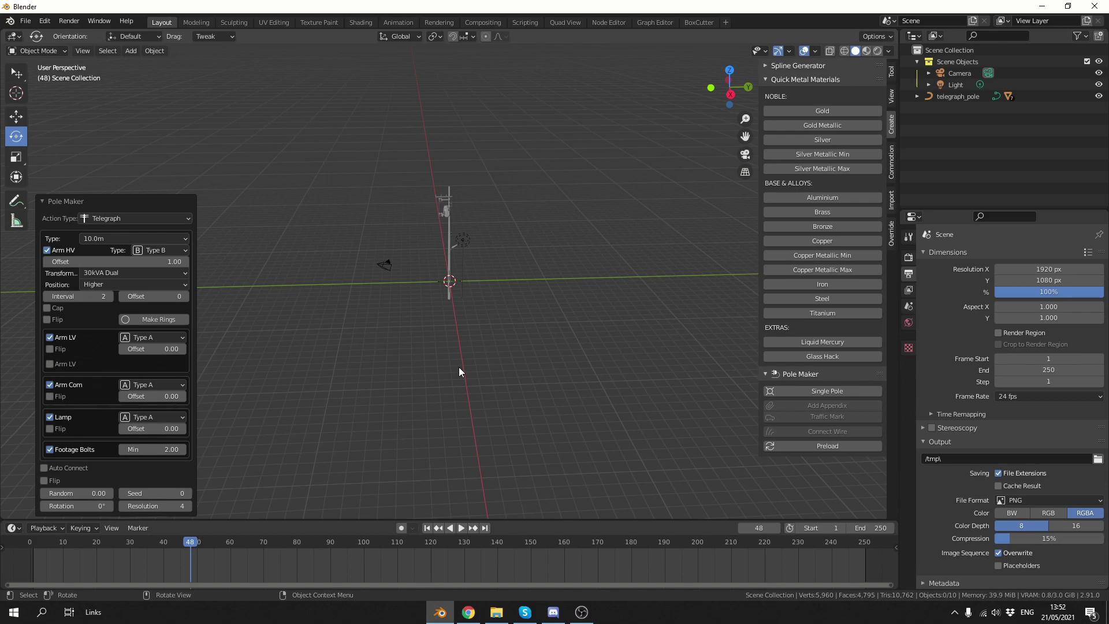
# - Fit the telegraph pole with a 20kVA Single A transformer
pyautogui.click(142, 274)
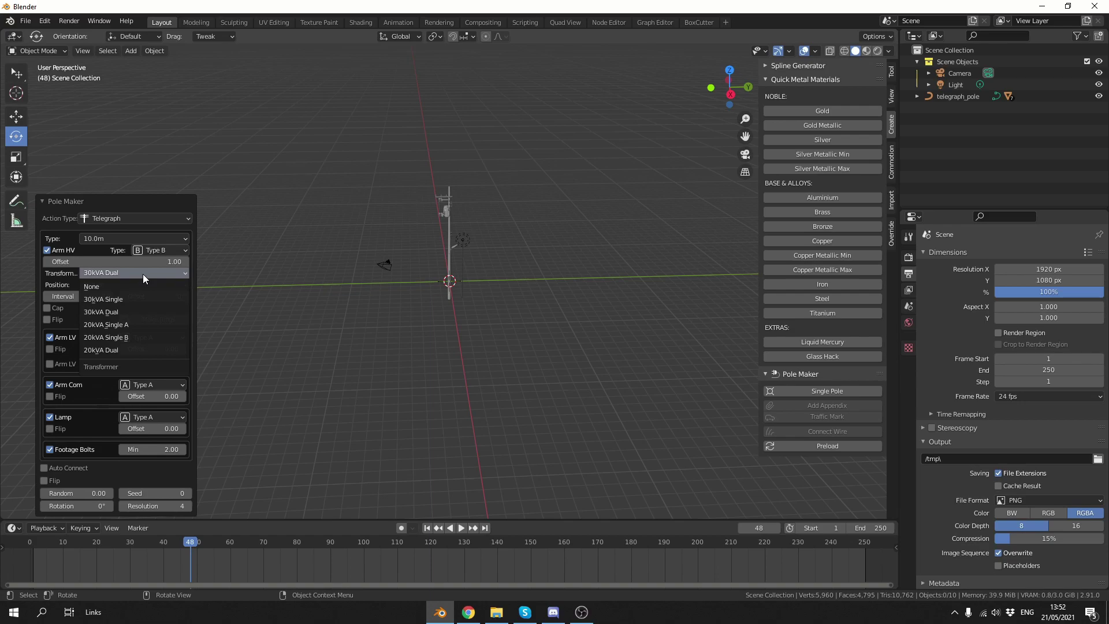
pyautogui.click(133, 325)
pyautogui.moveTo(102, 297); pyautogui.dragTo(102, 300)
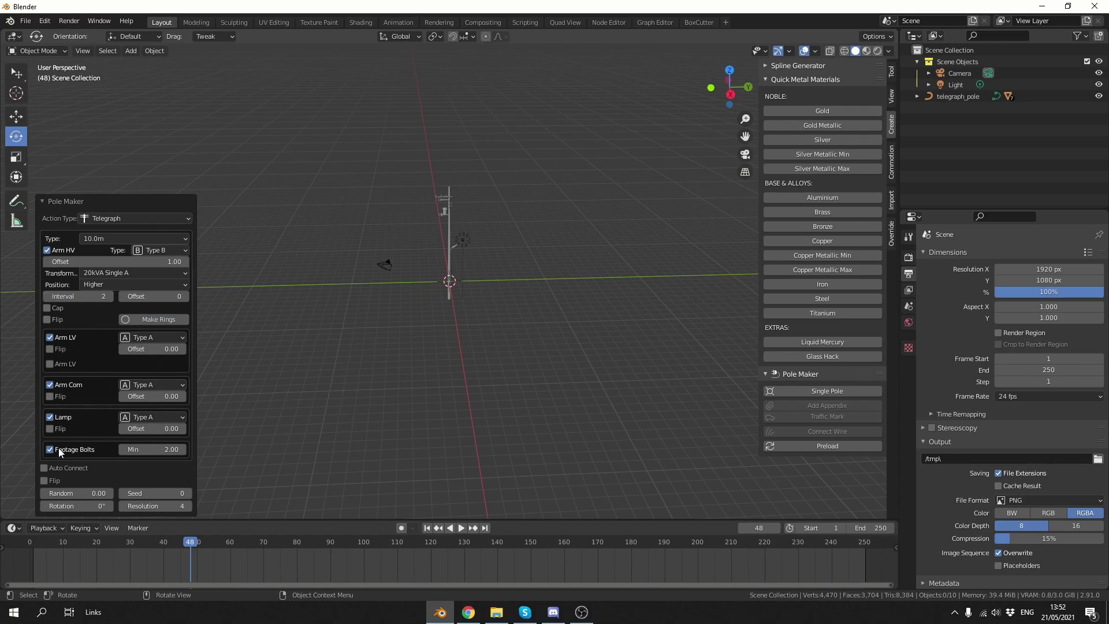
pyautogui.scroll(5, 511, 175)
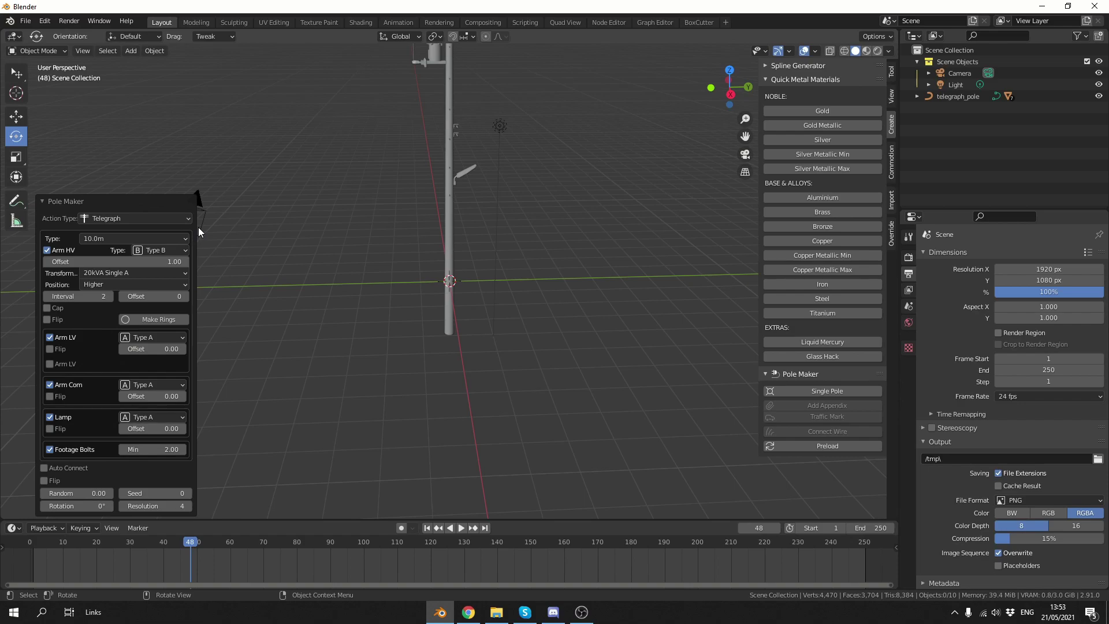
# - Clear the selection and add a second telegraph pole with its transformer at Lower 1
pyautogui.moveTo(502, 249); pyautogui.dragTo(461, 249, button='middle')
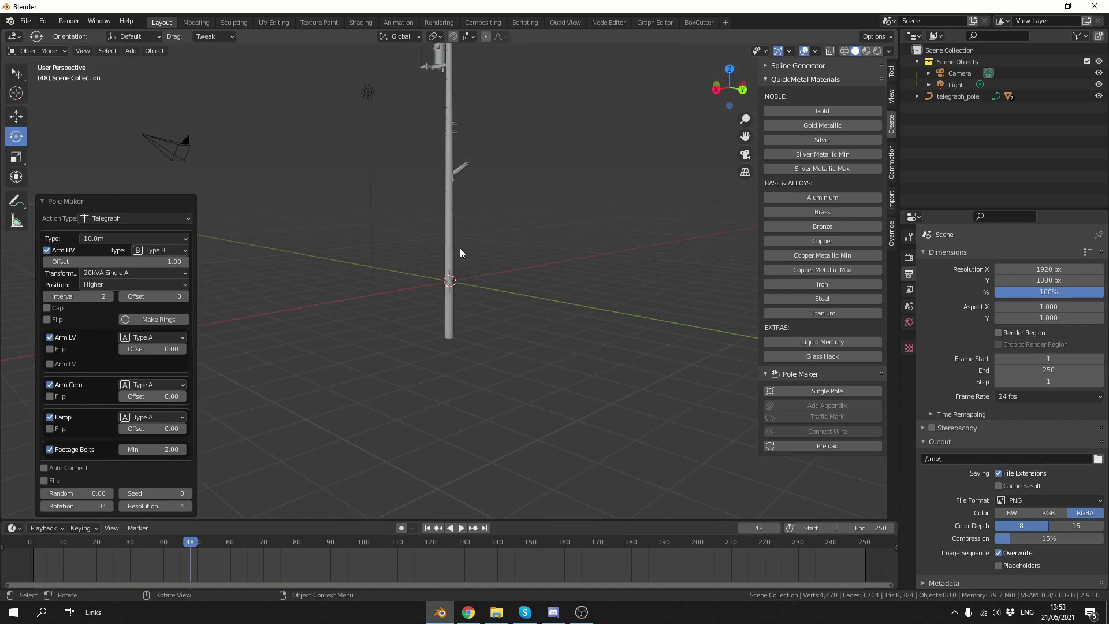
pyautogui.click(452, 247)
pyautogui.scroll(-3, 527, 251)
pyautogui.click(554, 263)
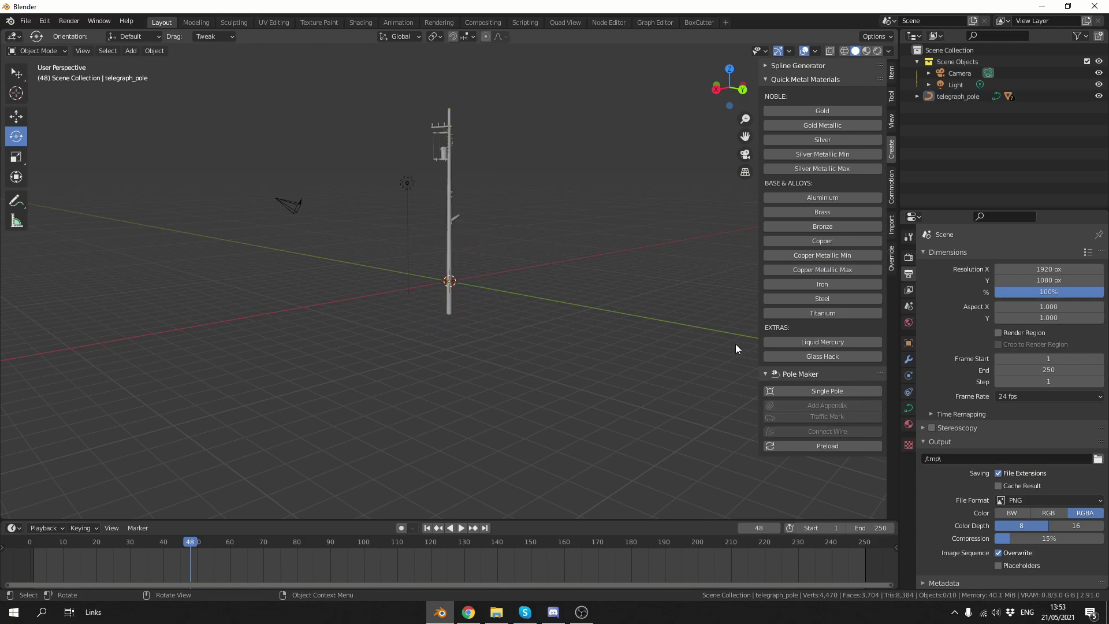
pyautogui.click(842, 391)
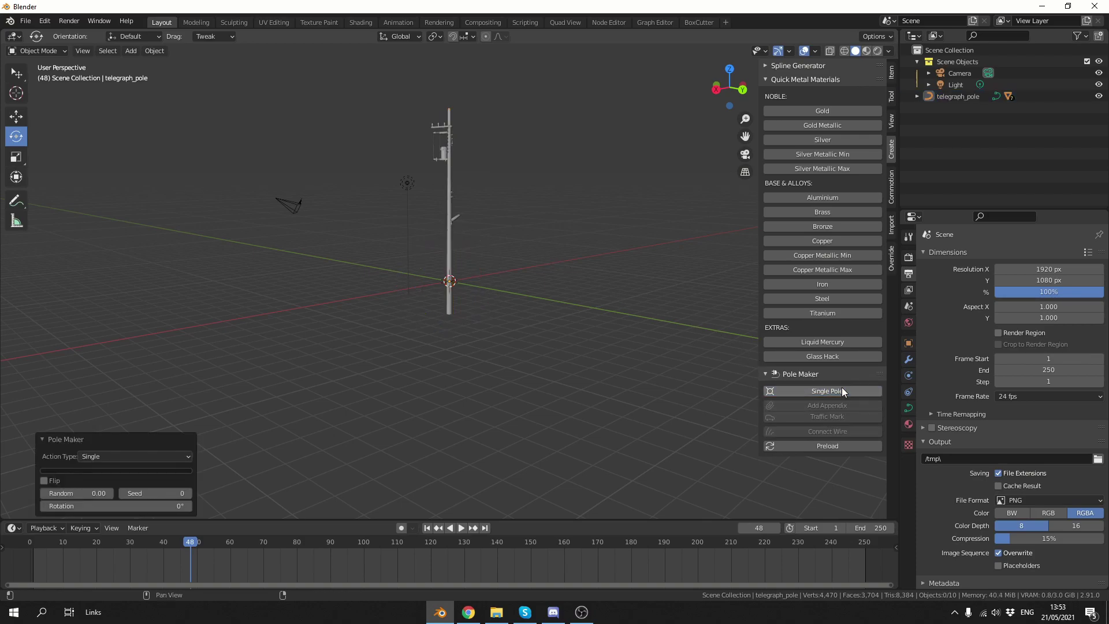
pyautogui.click(138, 457)
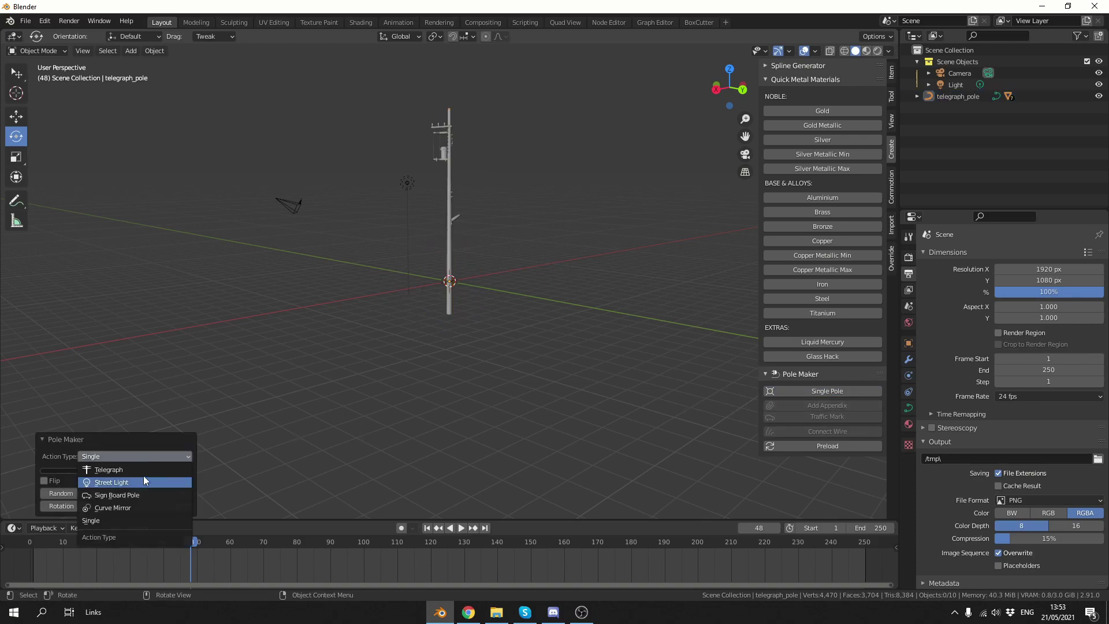
pyautogui.click(144, 470)
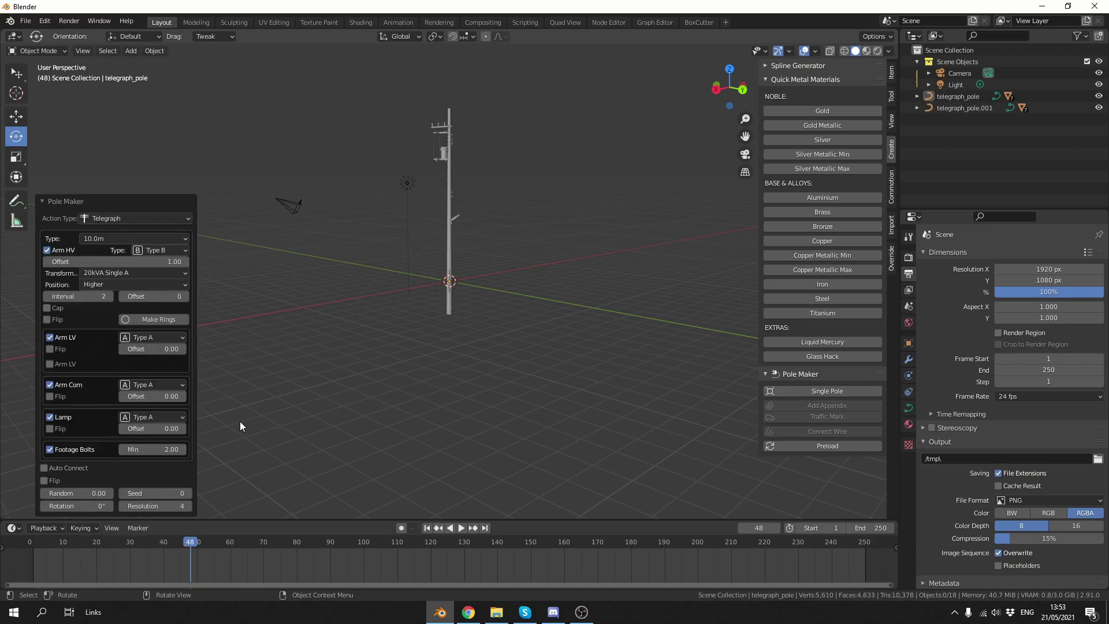
pyautogui.click(129, 283)
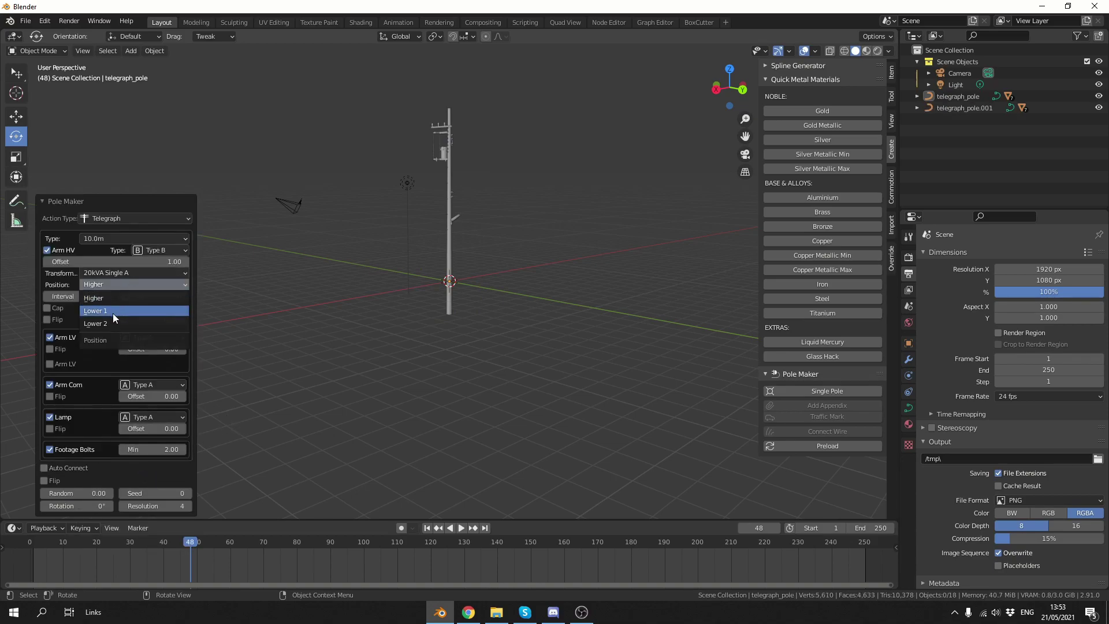
pyautogui.click(113, 312)
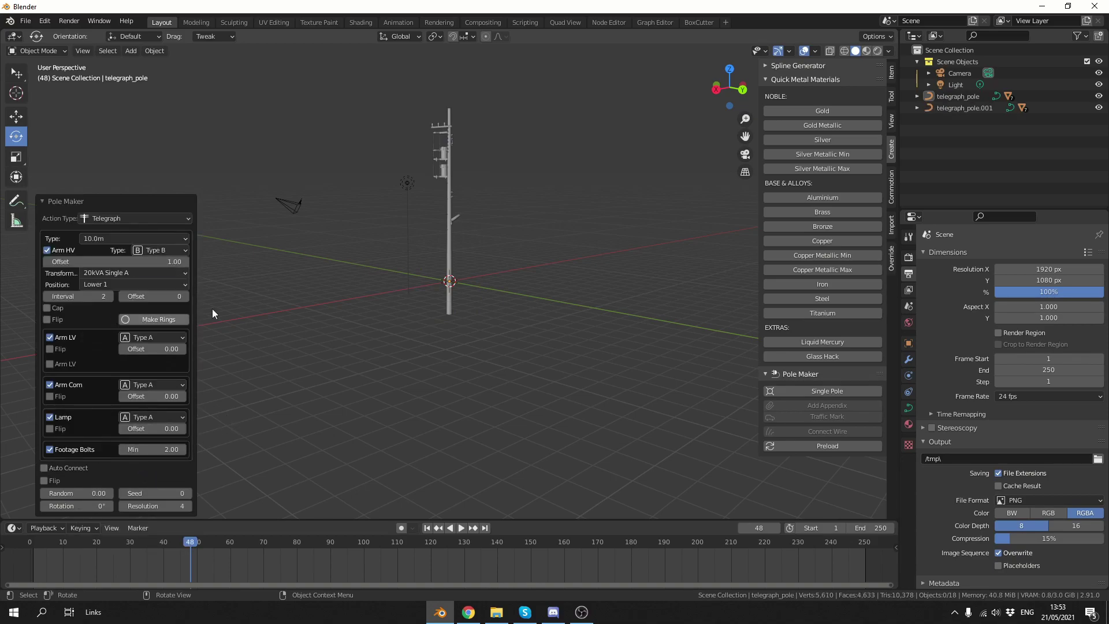
# - Move the new pole 15.32 m along X and tilt it 10.1°
pyautogui.click(450, 254)
pyautogui.click(16, 116)
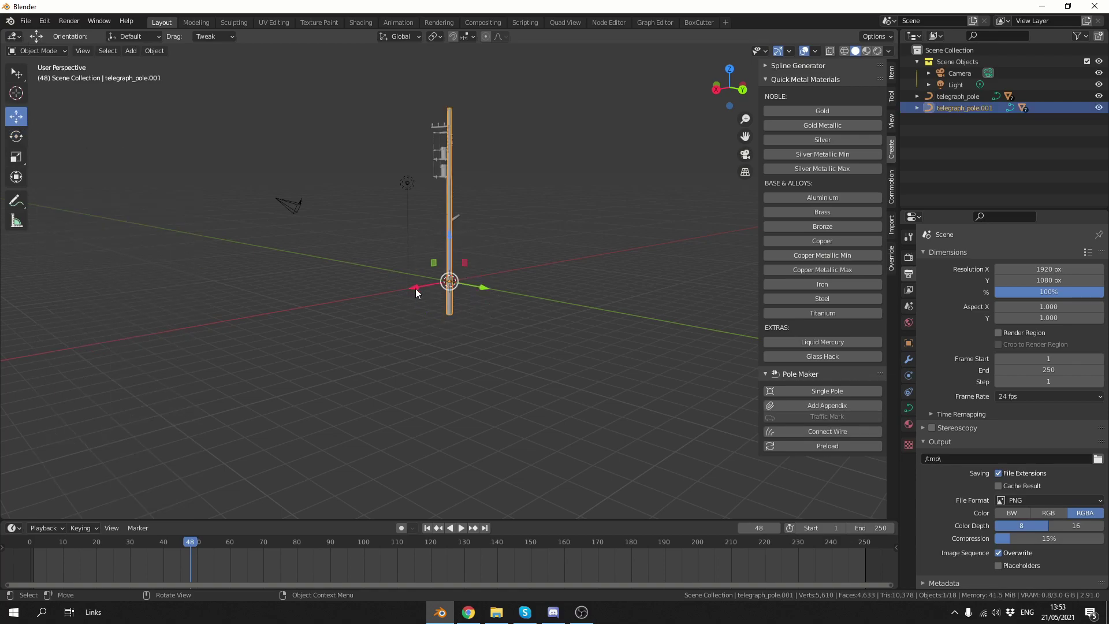
pyautogui.moveTo(415, 288); pyautogui.dragTo(285, 317)
pyautogui.click(15, 137)
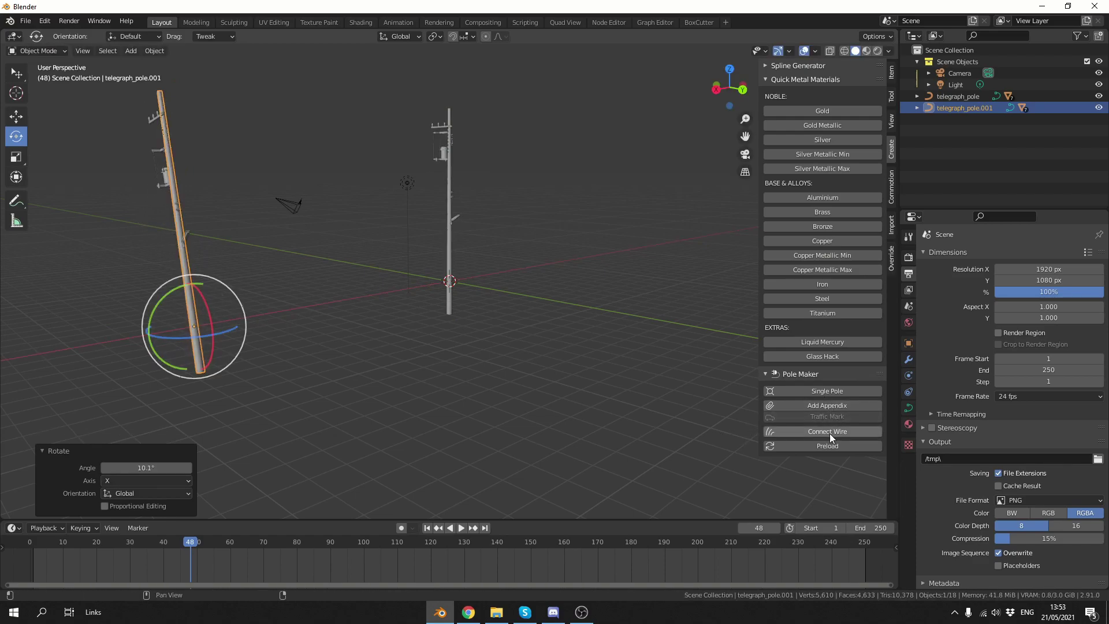
# - Select both poles and connect them with Com, HV and LV catenary wires
pyautogui.keyDown('shift'); pyautogui.click(449, 257); pyautogui.keyUp('shift')
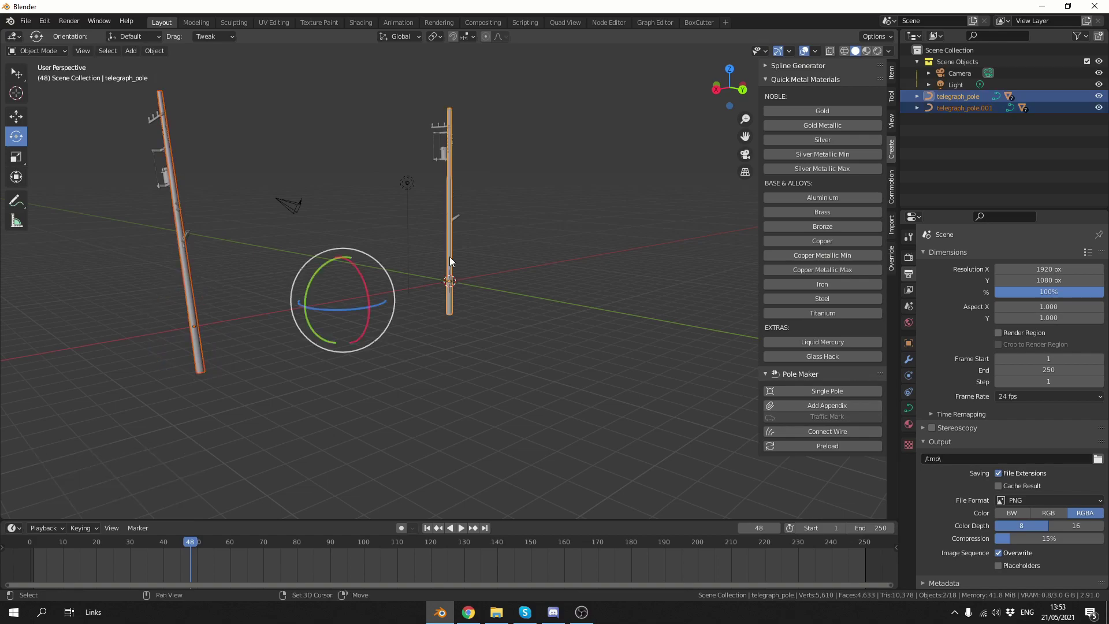
pyautogui.click(811, 430)
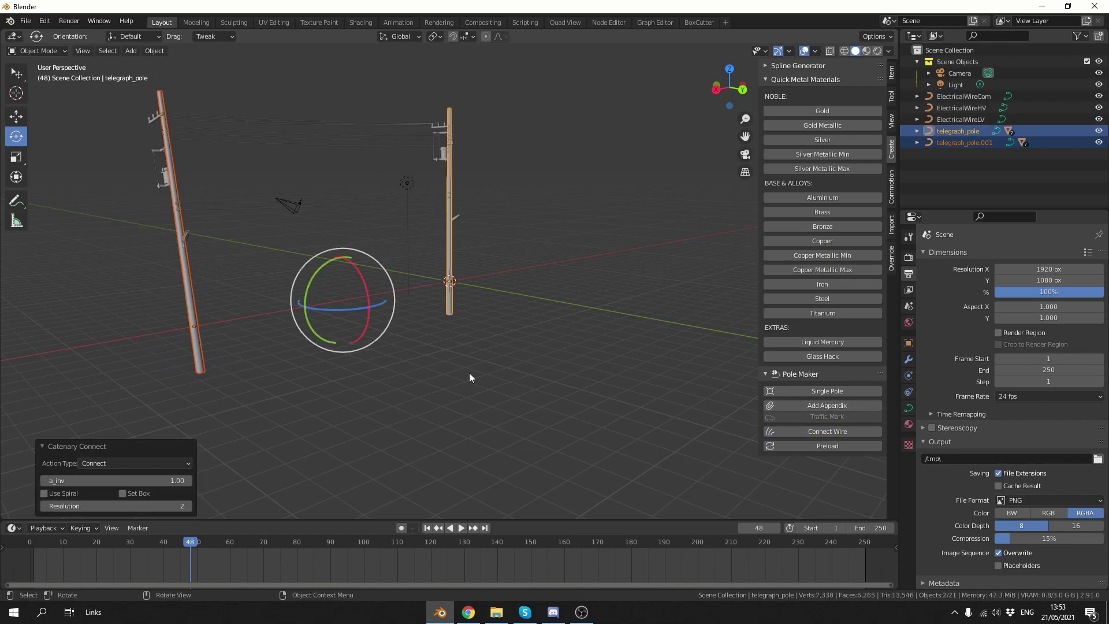
pyautogui.moveTo(469, 372); pyautogui.dragTo(576, 373, button='middle')
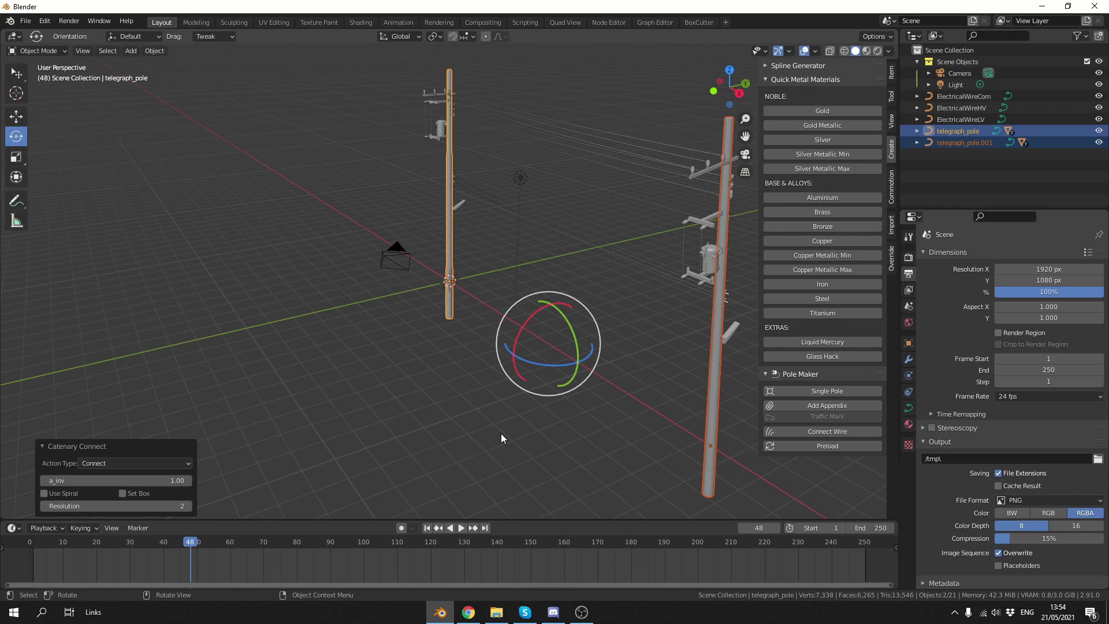
# - Start a new General scene without saving, delete the cube and add a plane
pyautogui.click(26, 21)
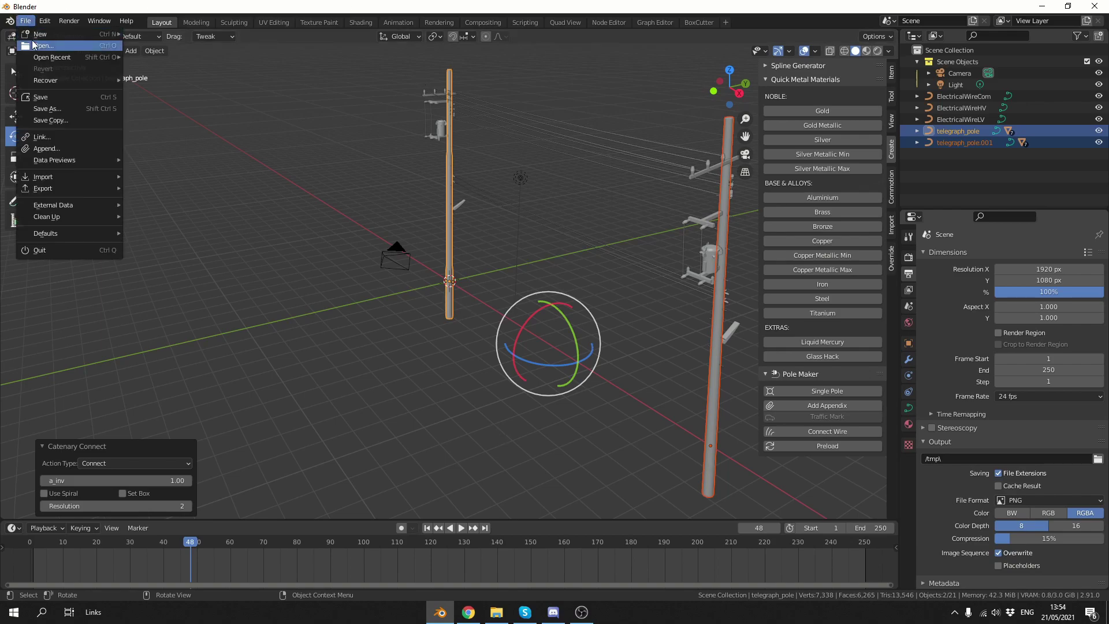
pyautogui.moveTo(36, 38)
pyautogui.click(147, 35)
pyautogui.click(575, 325)
pyautogui.press('Delete')
pyautogui.click(131, 50)
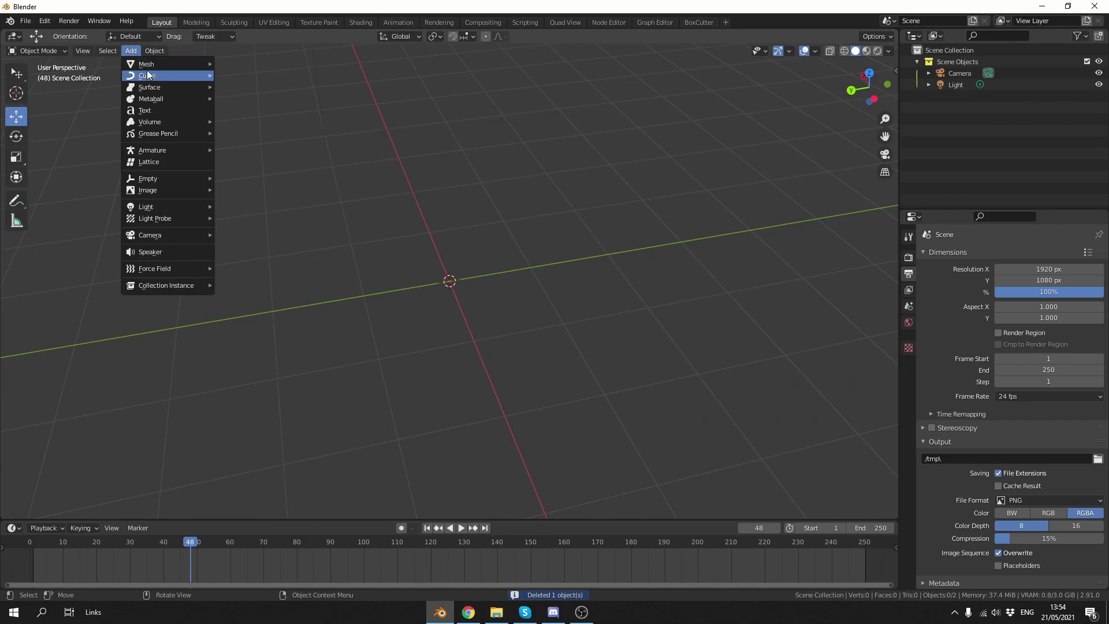
pyautogui.moveTo(162, 64)
pyautogui.click(240, 64)
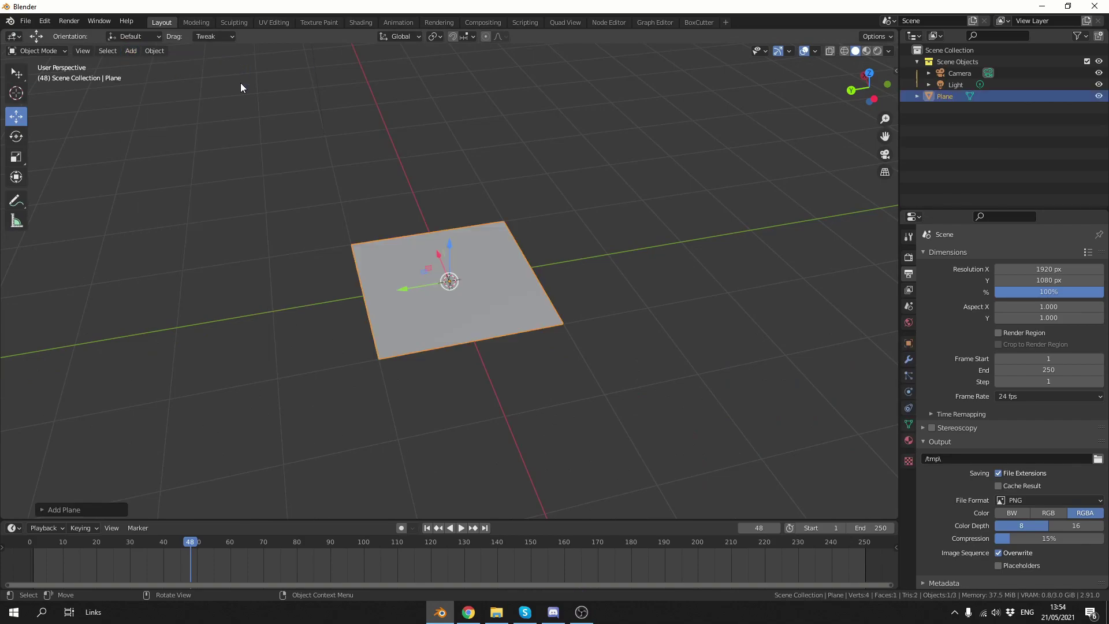
# - In Edit Mode with edge select, extrude the plane's near edge into a second face
pyautogui.press('Tab')
pyautogui.moveTo(595, 305); pyautogui.dragTo(557, 314, button='middle')
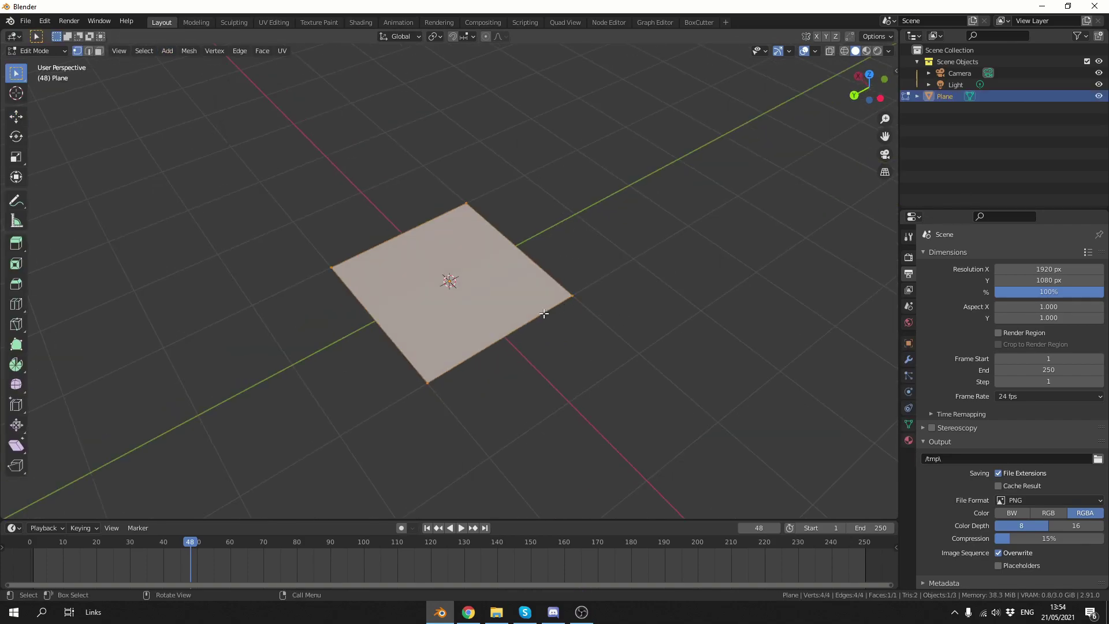
pyautogui.press('2')
pyautogui.click(539, 314)
pyautogui.scroll(-2, 569, 328)
pyautogui.press('e')
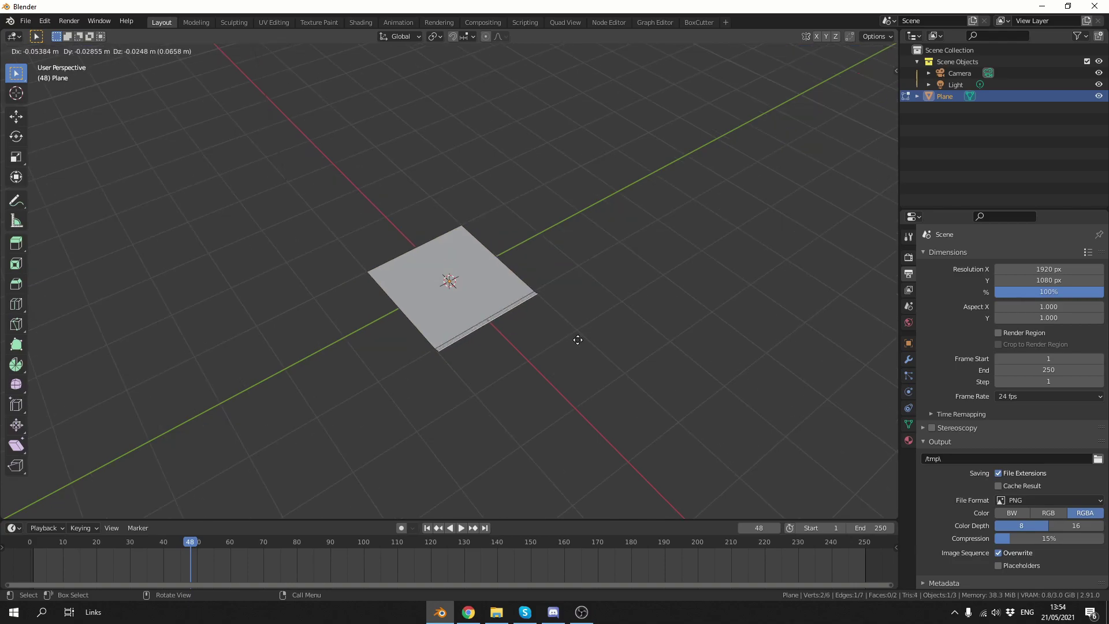
pyautogui.click(650, 407)
# - Extrude the end edge twice more along X, making a four-face strip
pyautogui.press('e')
pyautogui.press('x')
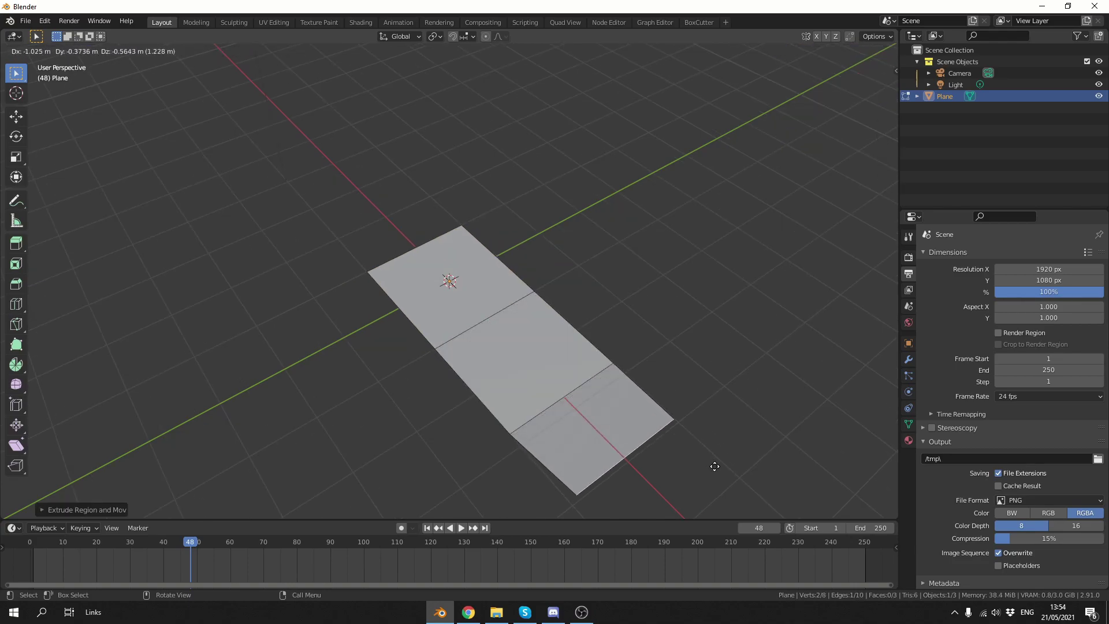
pyautogui.click(751, 502)
pyautogui.scroll(-2, 742, 491)
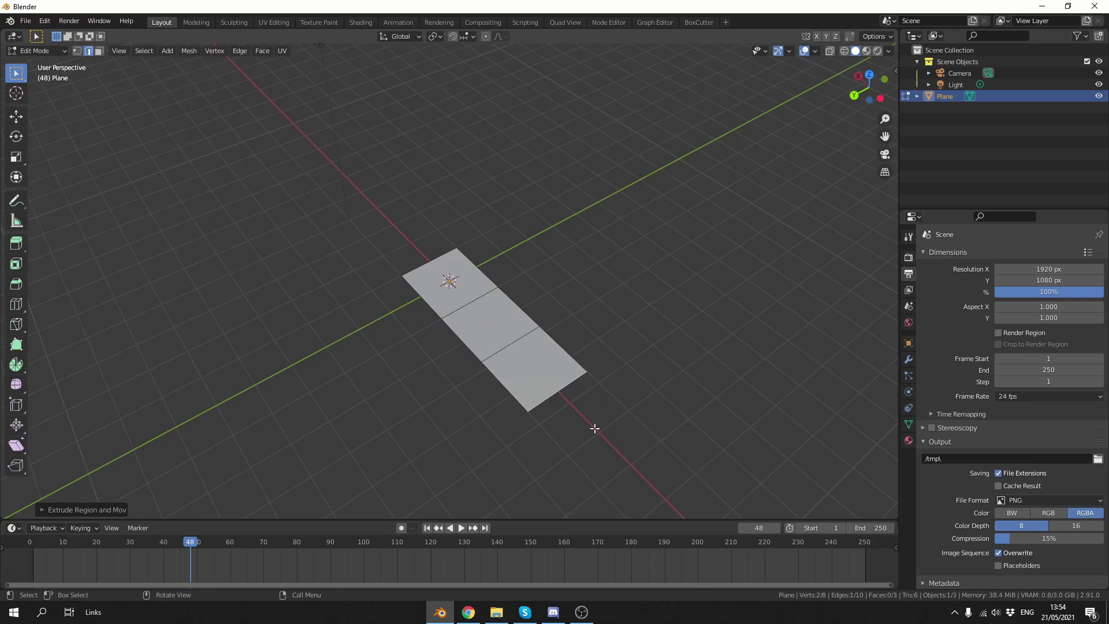
pyautogui.press('e')
pyautogui.press('x')
pyautogui.click(710, 516)
pyautogui.moveTo(710, 516); pyautogui.dragTo(520, 346, button='middle')
# - Select the strip's edges and delete them, leaving one straight chain of 4 edges
pyautogui.click(428, 183)
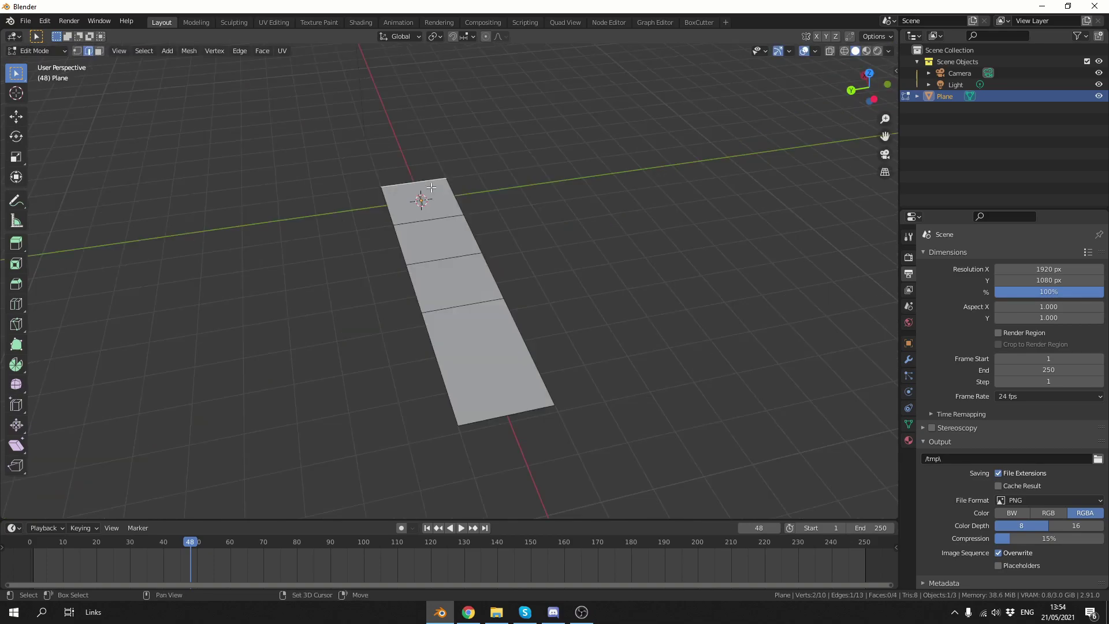
pyautogui.keyDown('shift'); pyautogui.click(439, 213); pyautogui.keyUp('shift')
pyautogui.keyDown('shift'); pyautogui.click(462, 219); pyautogui.keyUp('shift')
pyautogui.keyDown('shift'); pyautogui.click(470, 231); pyautogui.keyUp('shift')
pyautogui.keyDown('shift'); pyautogui.click(460, 257); pyautogui.keyUp('shift')
pyautogui.keyDown('shift'); pyautogui.click(493, 274); pyautogui.keyUp('shift')
pyautogui.keyDown('shift'); pyautogui.click(478, 306); pyautogui.keyUp('shift')
pyautogui.keyDown('shift'); pyautogui.click(528, 351); pyautogui.keyUp('shift')
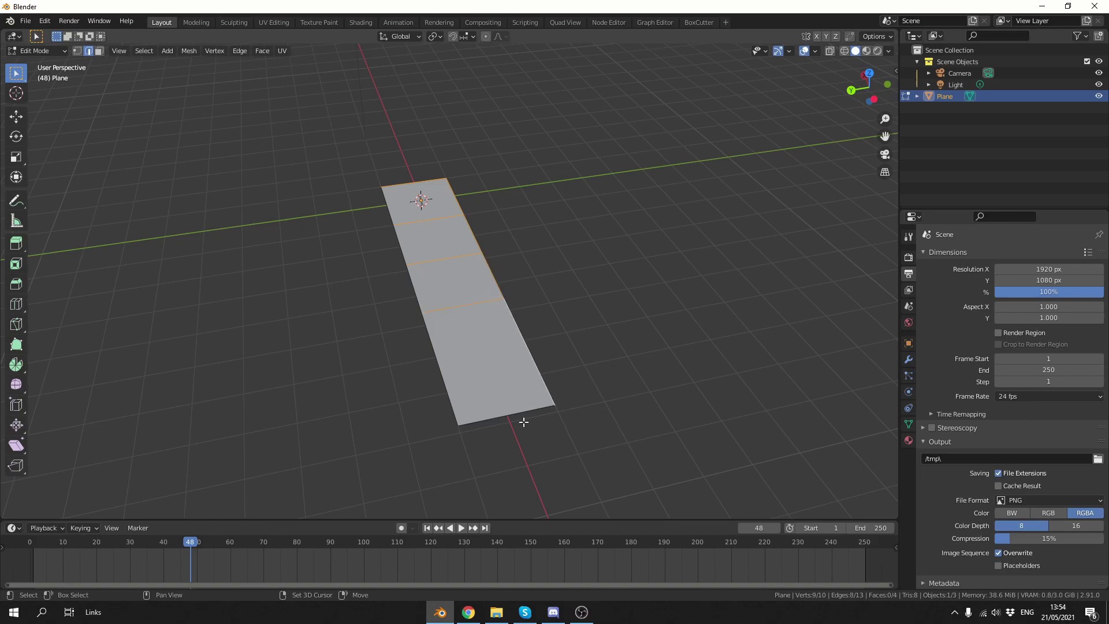
pyautogui.keyDown('shift'); pyautogui.click(520, 414); pyautogui.keyUp('shift')
pyautogui.press('x')
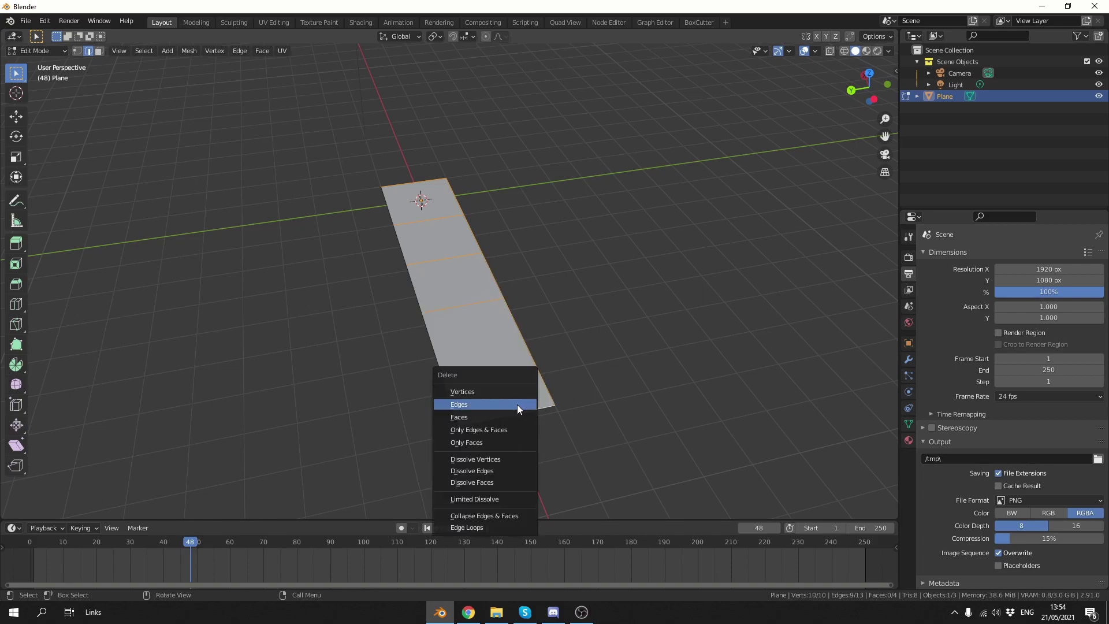
pyautogui.click(518, 405)
pyautogui.moveTo(517, 405); pyautogui.dragTo(576, 399, button='middle')
# - Drag individual vertices of the five-vertex chain out of line to make an irregular path
pyautogui.press('a')
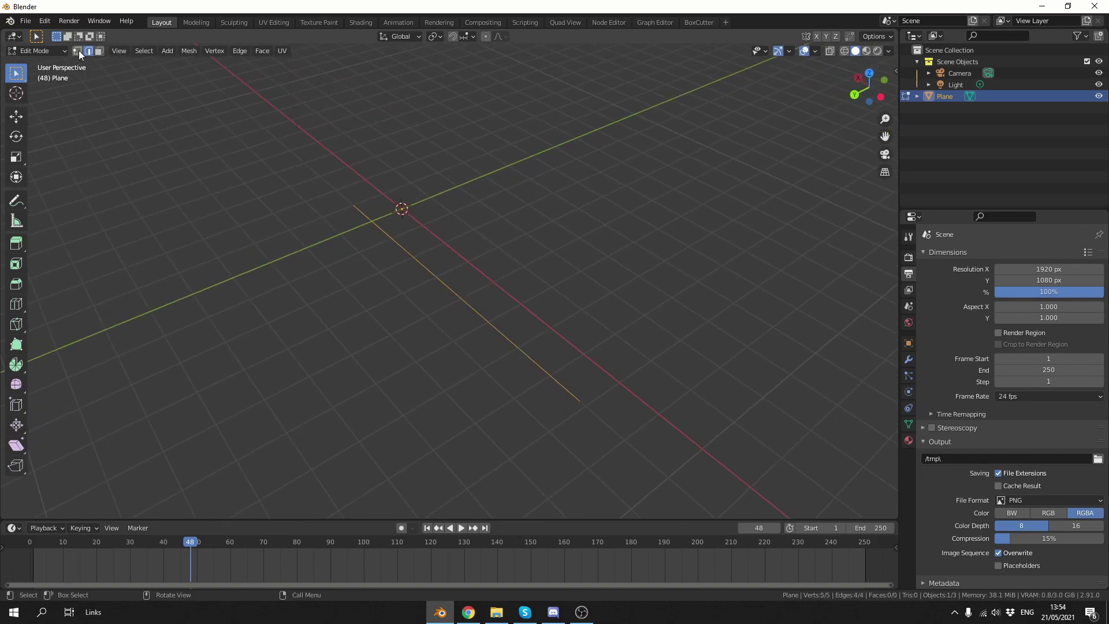
pyautogui.click(353, 205)
pyautogui.click(25, 118)
pyautogui.moveTo(313, 220); pyautogui.dragTo(404, 231)
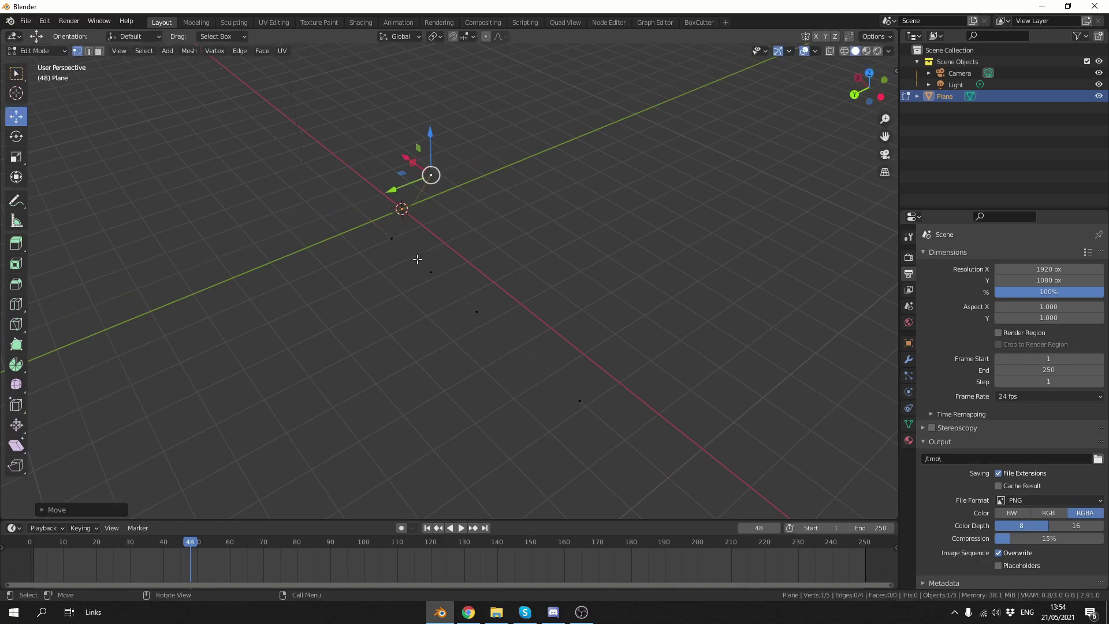
pyautogui.moveTo(429, 274); pyautogui.dragTo(475, 309)
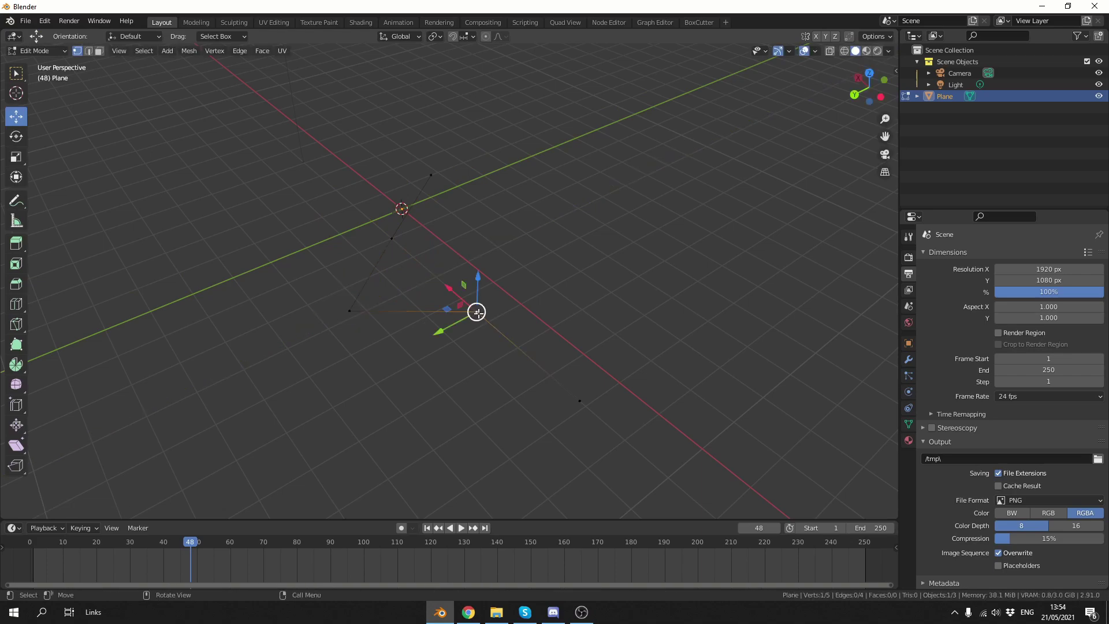
pyautogui.moveTo(476, 310); pyautogui.dragTo(473, 208, button='middle')
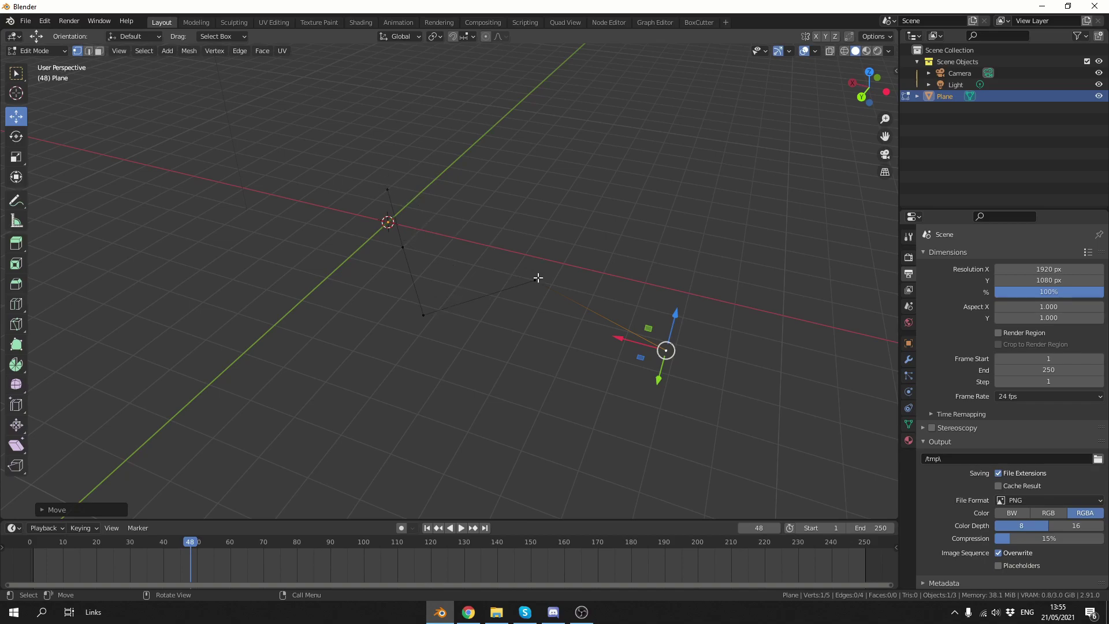
pyautogui.moveTo(649, 313); pyautogui.dragTo(555, 240, button='middle')
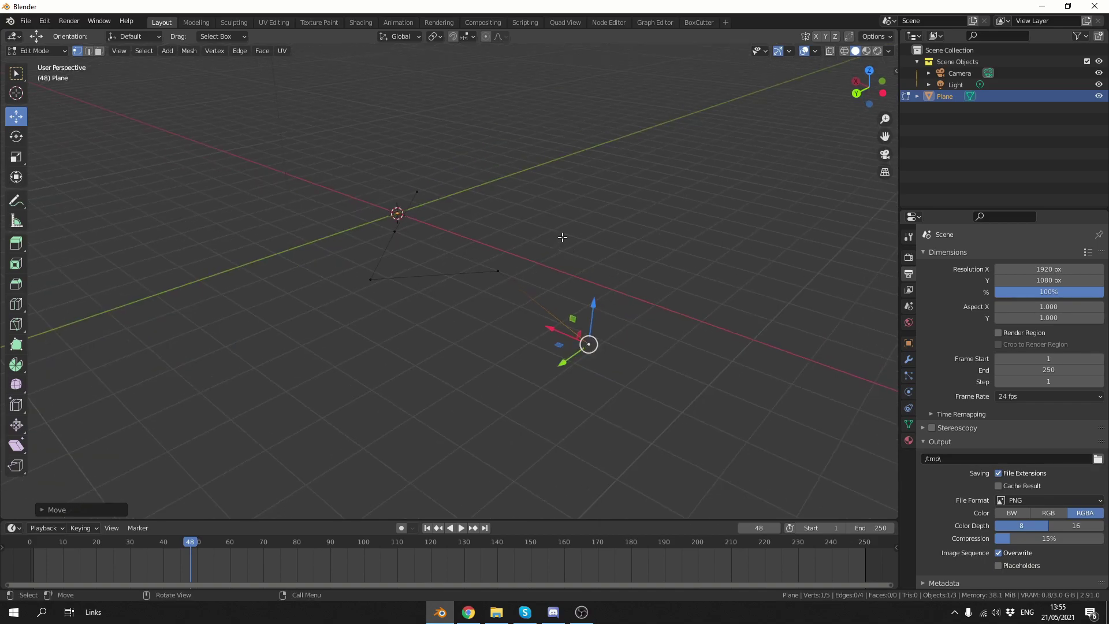
# - Generate Pole Maker street lights on all five vertices of the path
pyautogui.press('a')
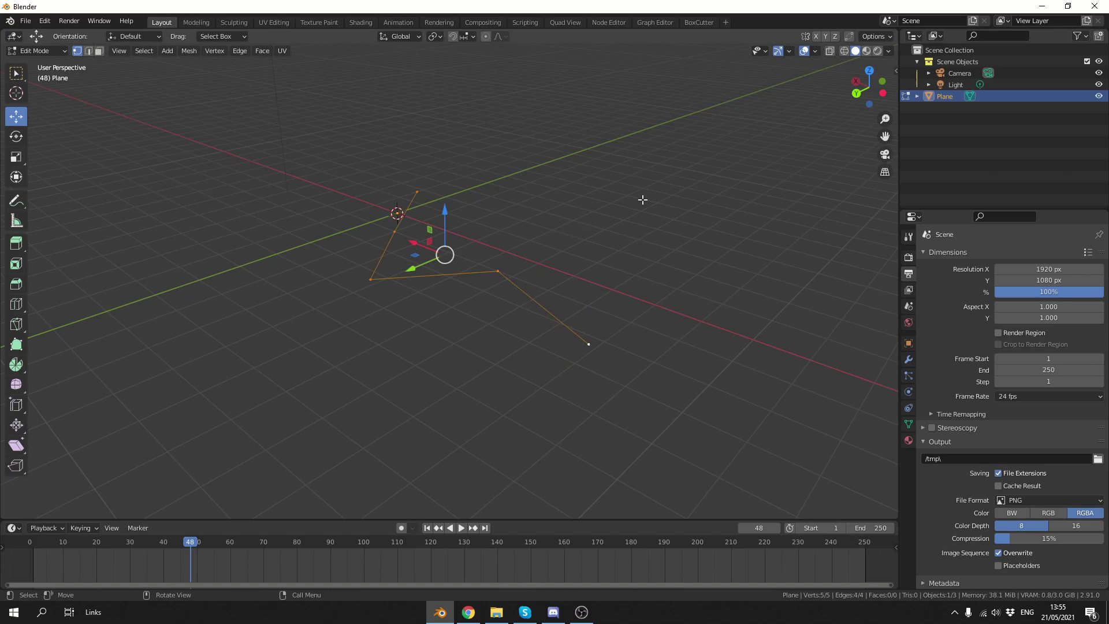
pyautogui.click(896, 72)
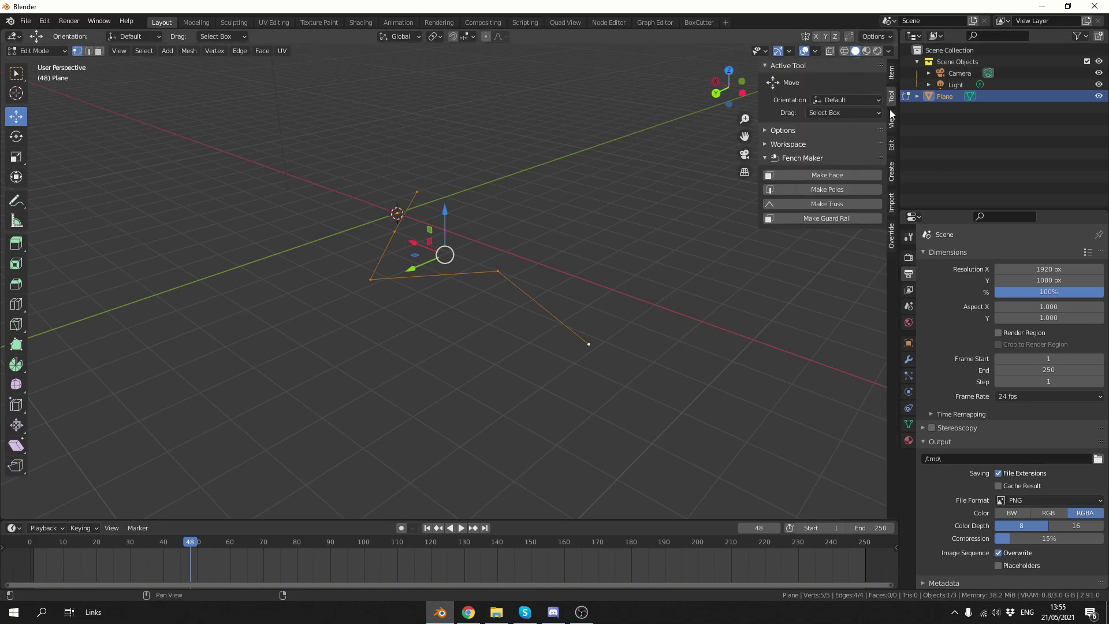
pyautogui.click(895, 169)
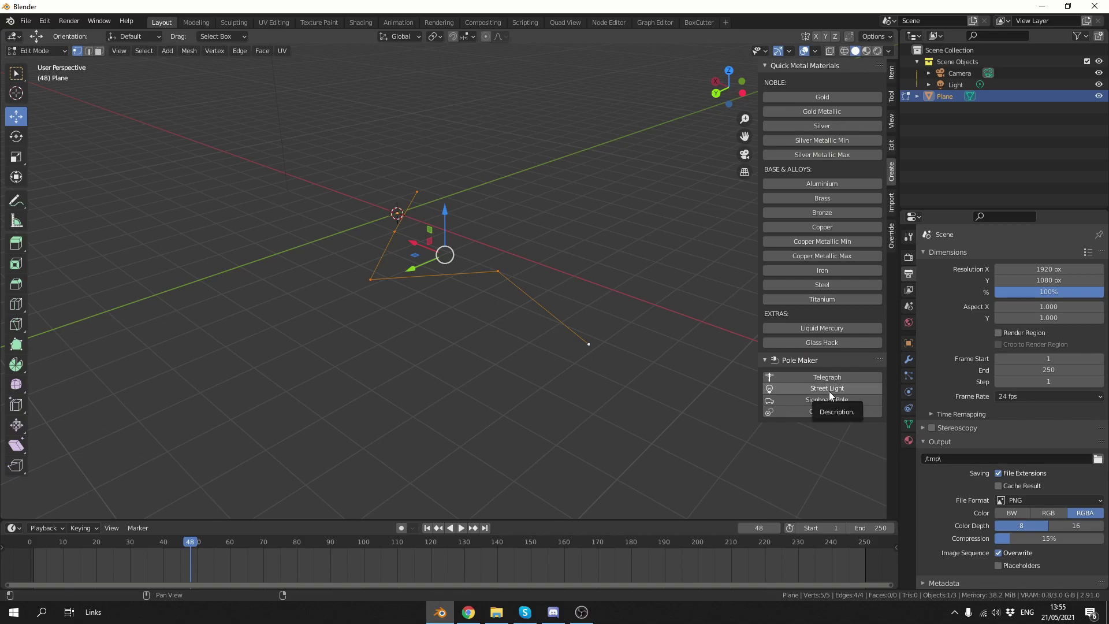
pyautogui.click(830, 391)
pyautogui.moveTo(711, 335); pyautogui.dragTo(550, 280, button='middle')
# - Set the street lights' Extend to -0.09 and Random to 1.00 for random tilts
pyautogui.click(97, 510)
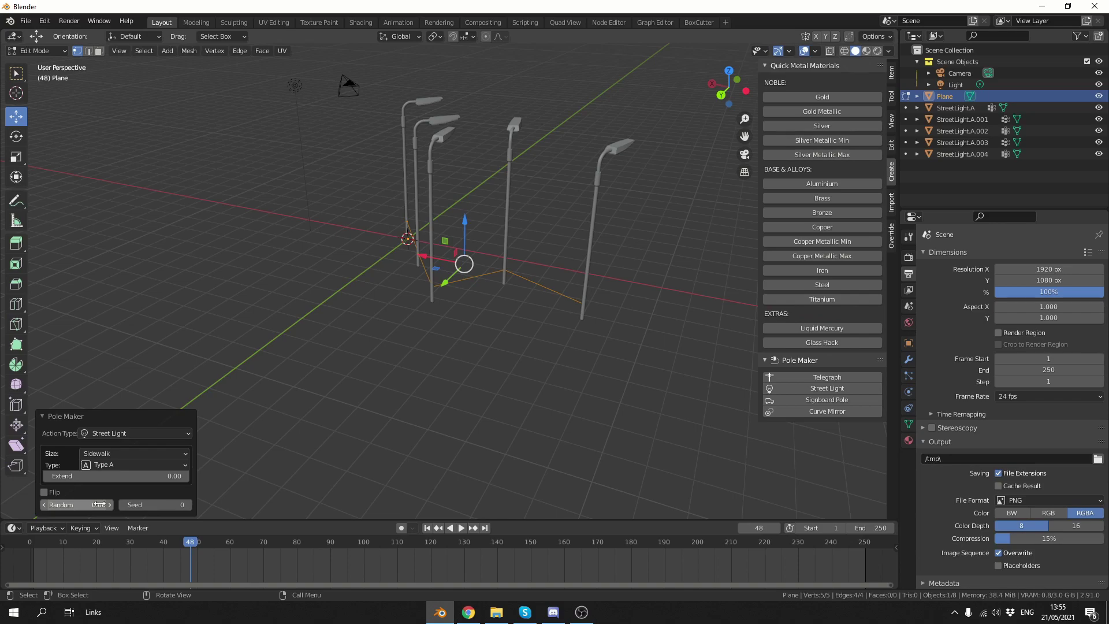
pyautogui.moveTo(153, 475); pyautogui.dragTo(149, 473)
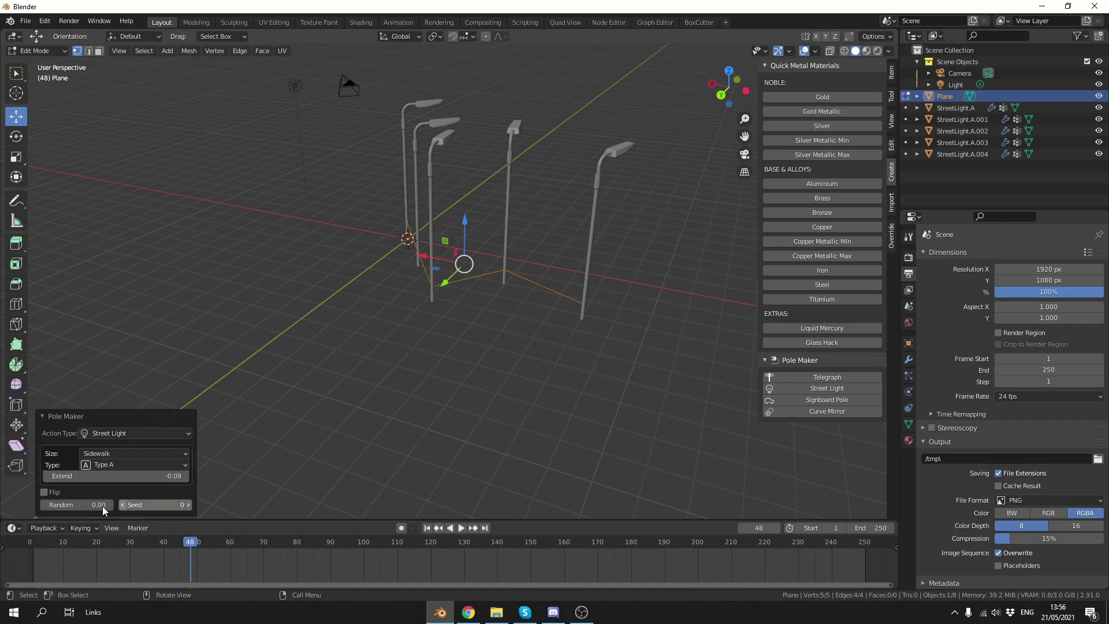
pyautogui.moveTo(85, 506); pyautogui.dragTo(345, 483)
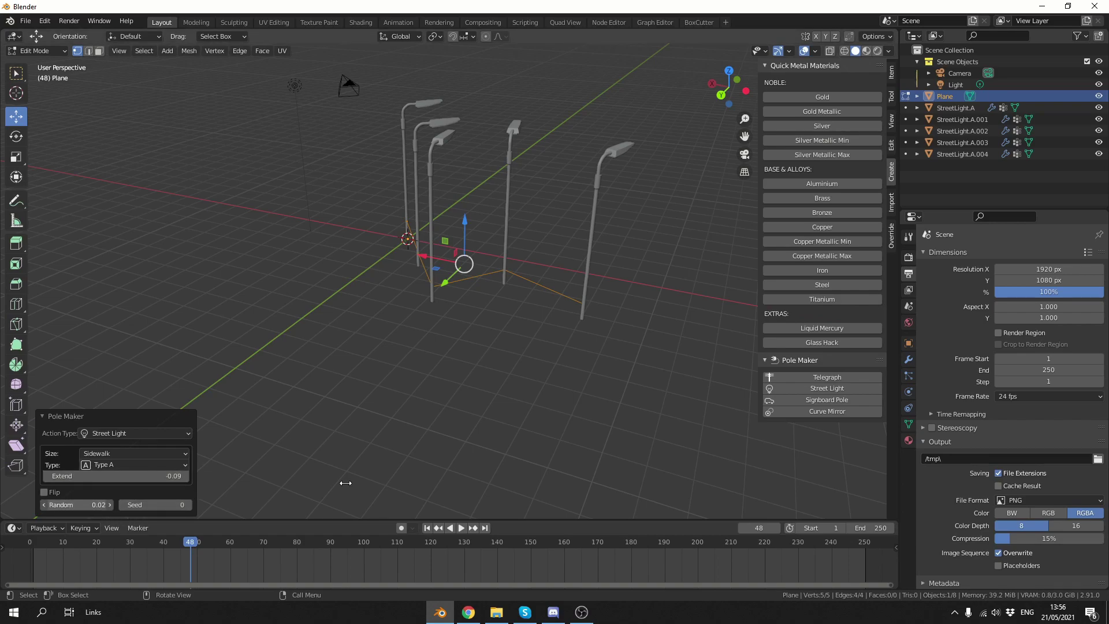
pyautogui.moveTo(540, 345); pyautogui.dragTo(528, 314, button='middle')
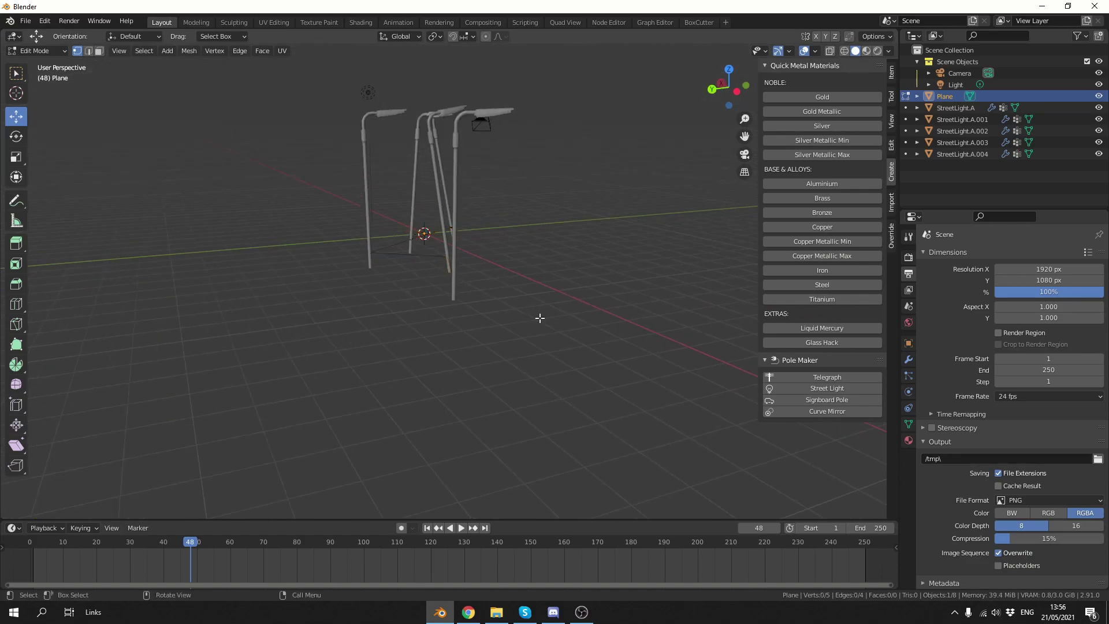
# - Duplicate the path beside the original and generate signboard poles along the copy
pyautogui.hotkey('shift', 'd')
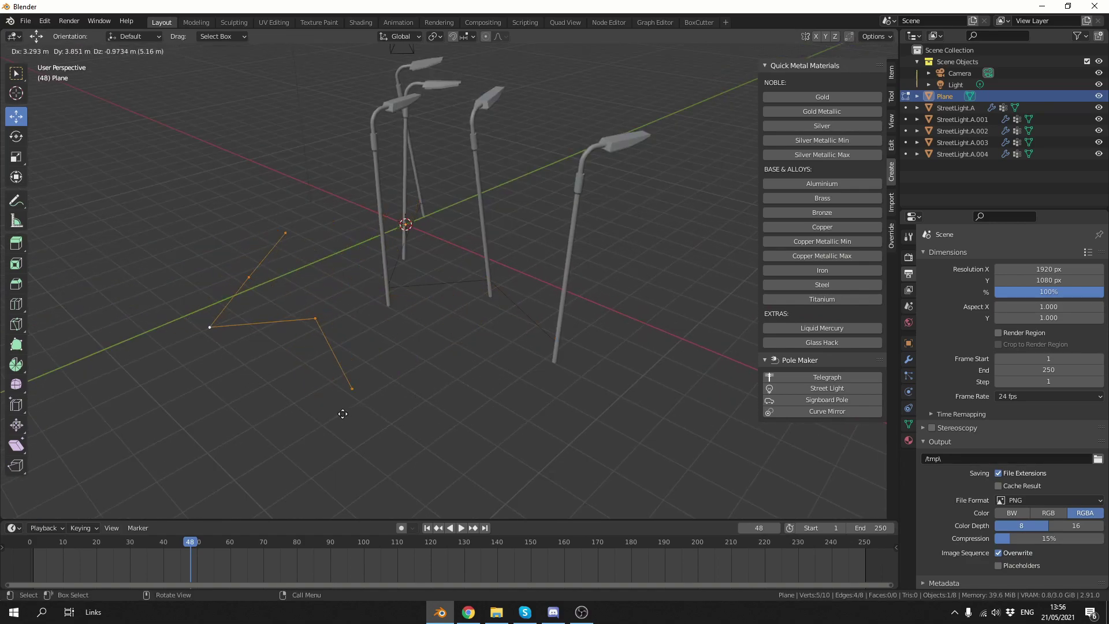
pyautogui.click(331, 425)
pyautogui.moveTo(426, 404); pyautogui.dragTo(435, 393, button='middle')
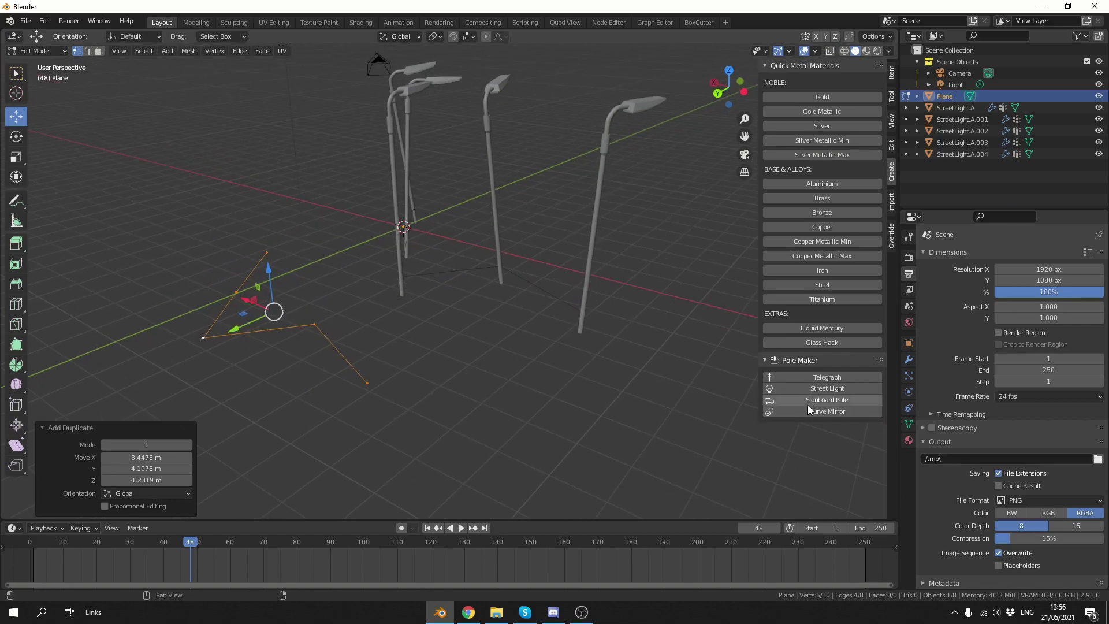
pyautogui.click(827, 400)
pyautogui.scroll(6, 458, 407)
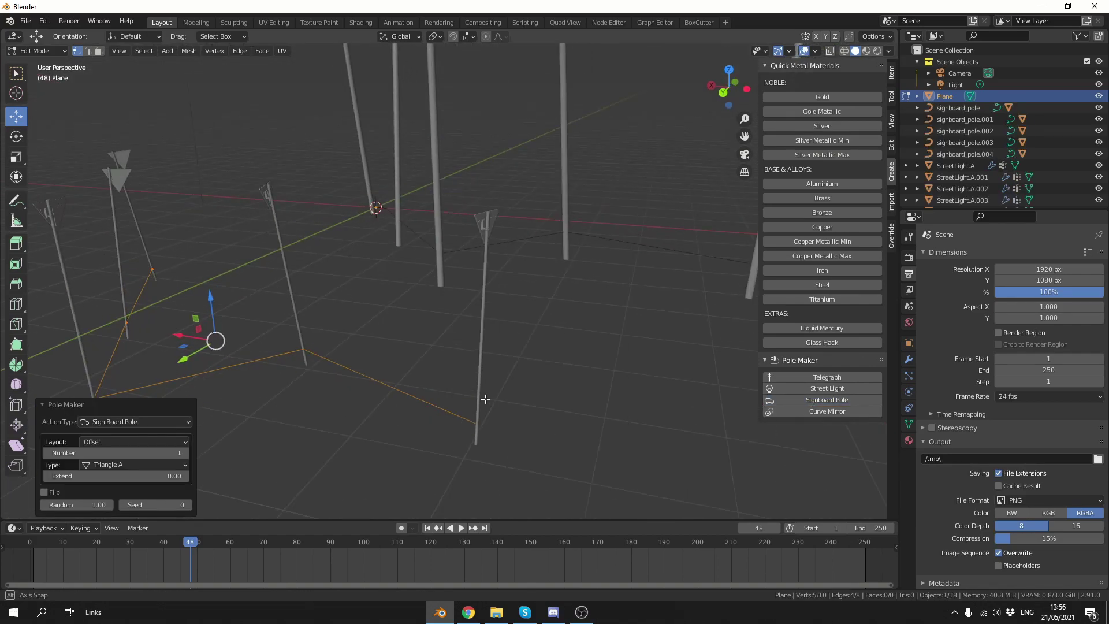
# - Give each signboard pole 3 signs with Extend 0.40, the first sign Square
pyautogui.click(103, 453)
pyautogui.write('4')
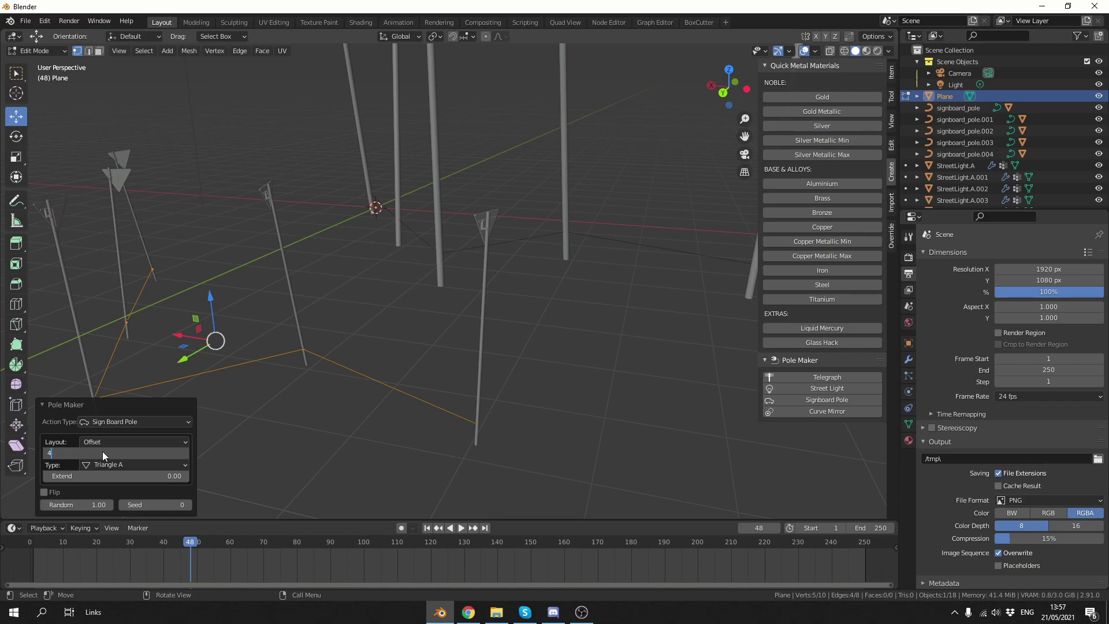
pyautogui.press('BackSpace')
pyautogui.write('3')
pyautogui.press('Return')
pyautogui.moveTo(116, 475); pyautogui.dragTo(260, 489)
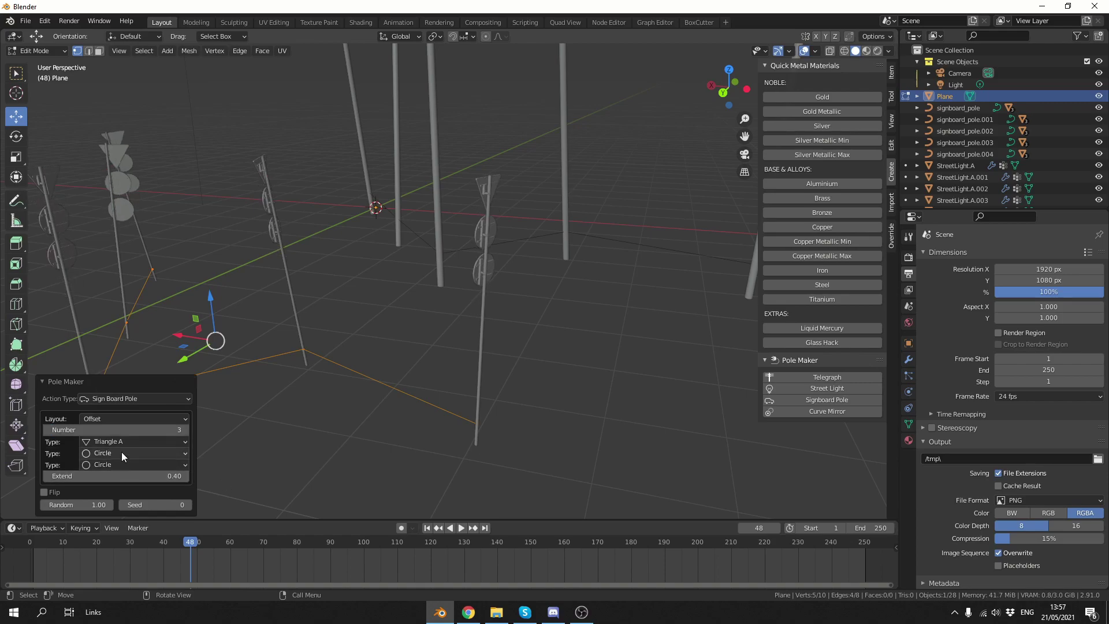
pyautogui.click(131, 440)
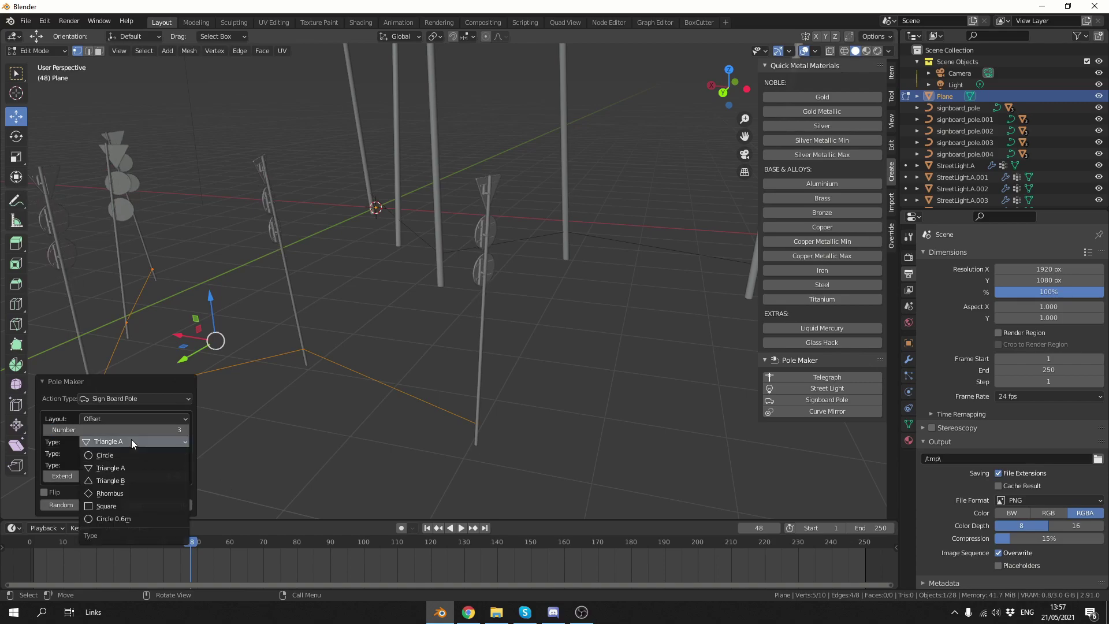
pyautogui.click(102, 508)
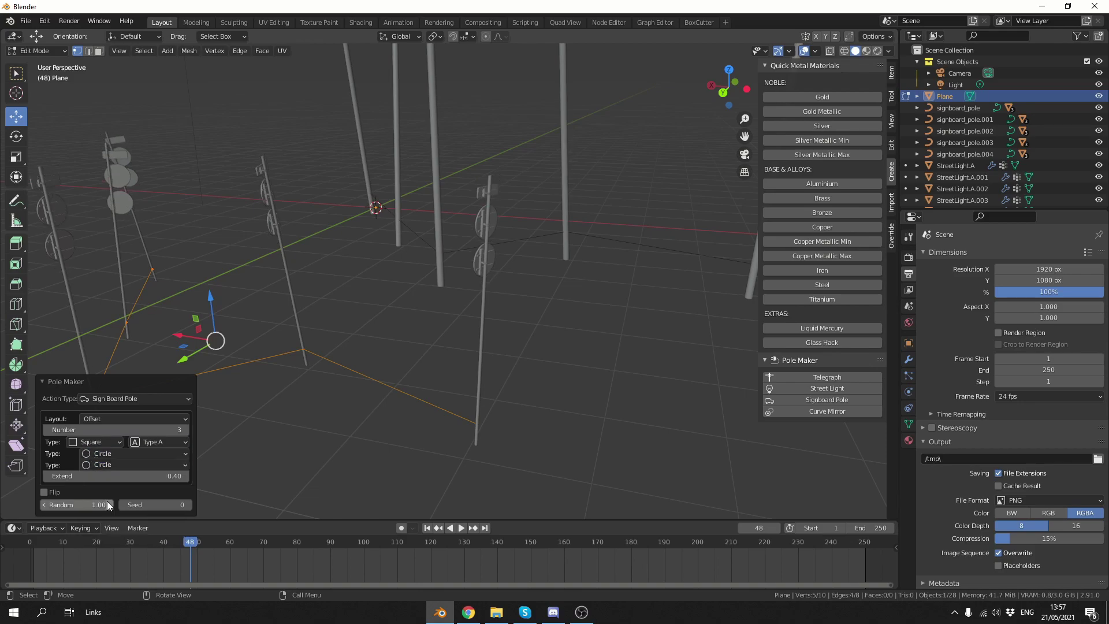